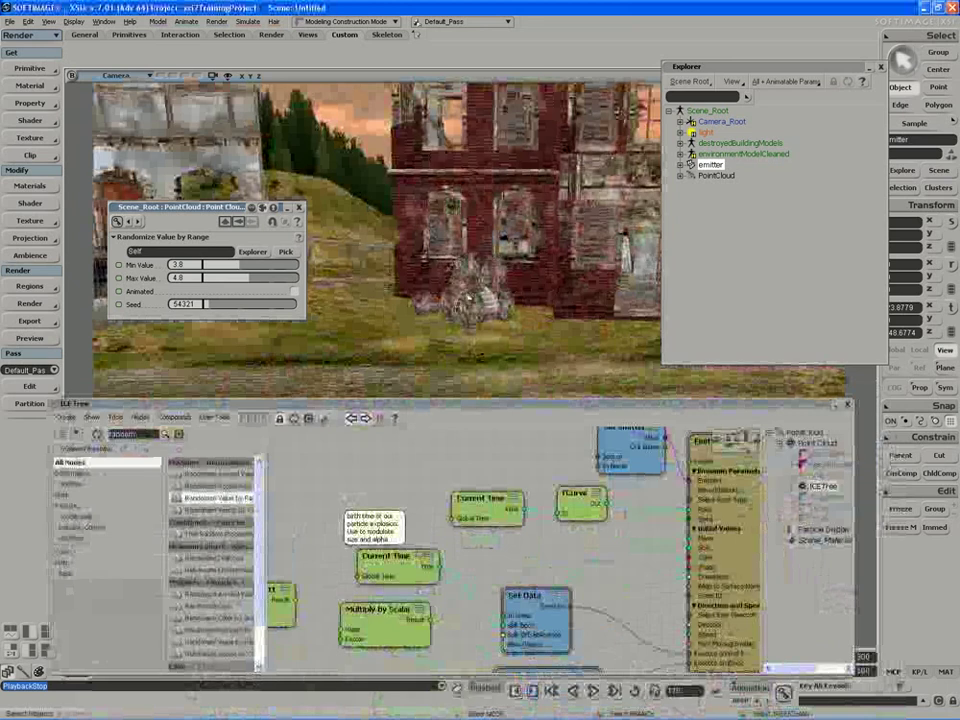
Step: Set the particle shape to Sphere in the Emit from Surface node's properties
{"action": "middle_click_drag", "start_coordinate": [722, 529], "coordinate": [621, 531]}
{"action": "double_click", "coordinate": [624, 503]}
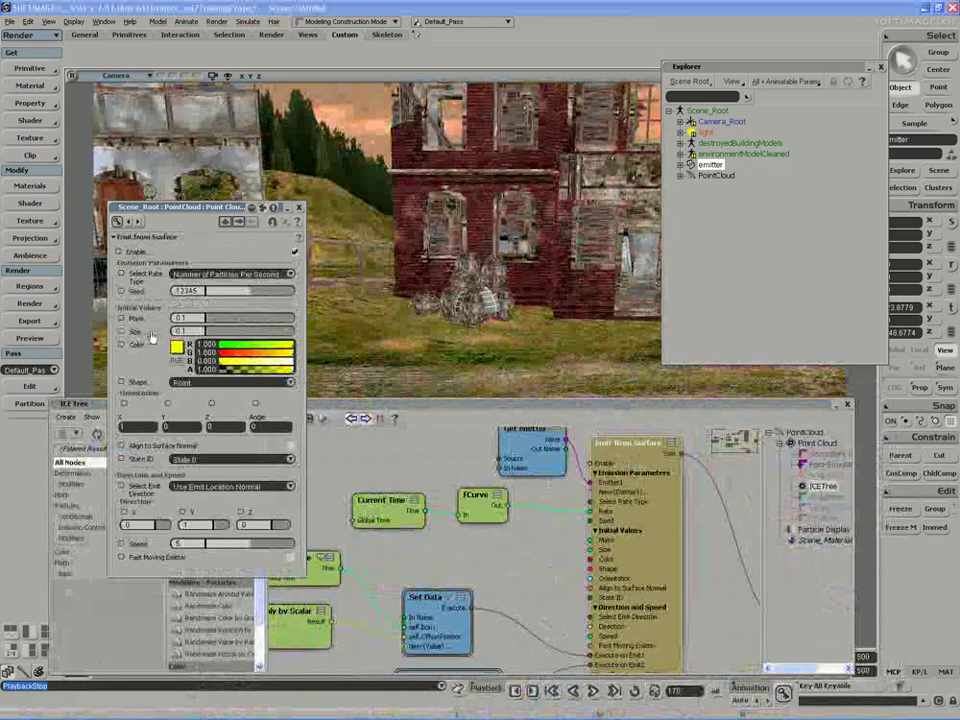
{"action": "left_click", "coordinate": [196, 384]}
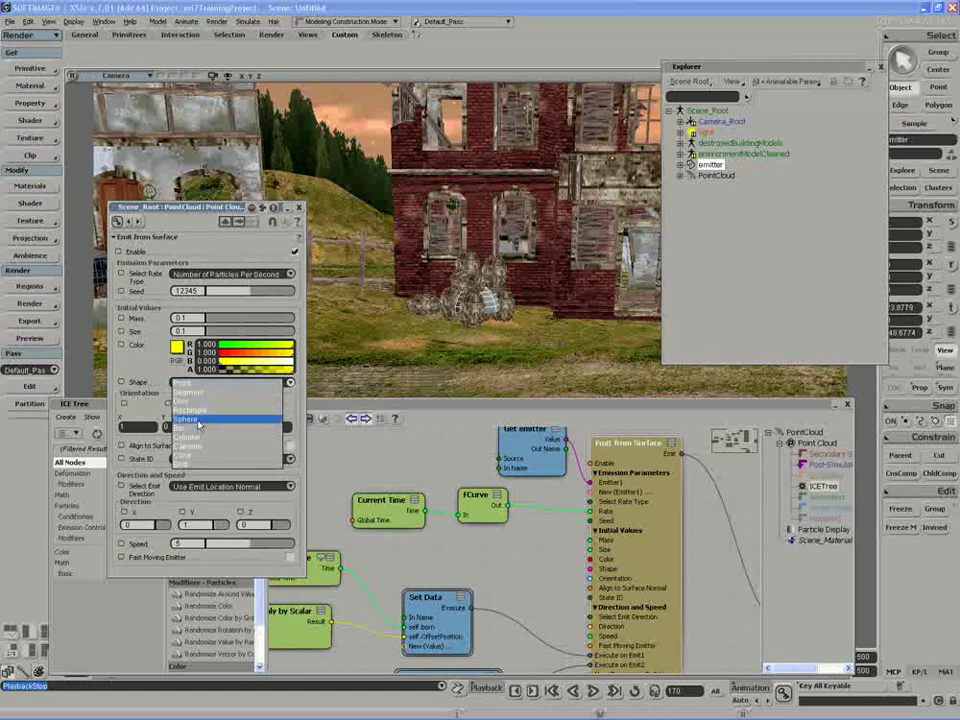
{"action": "left_click", "coordinate": [199, 420]}
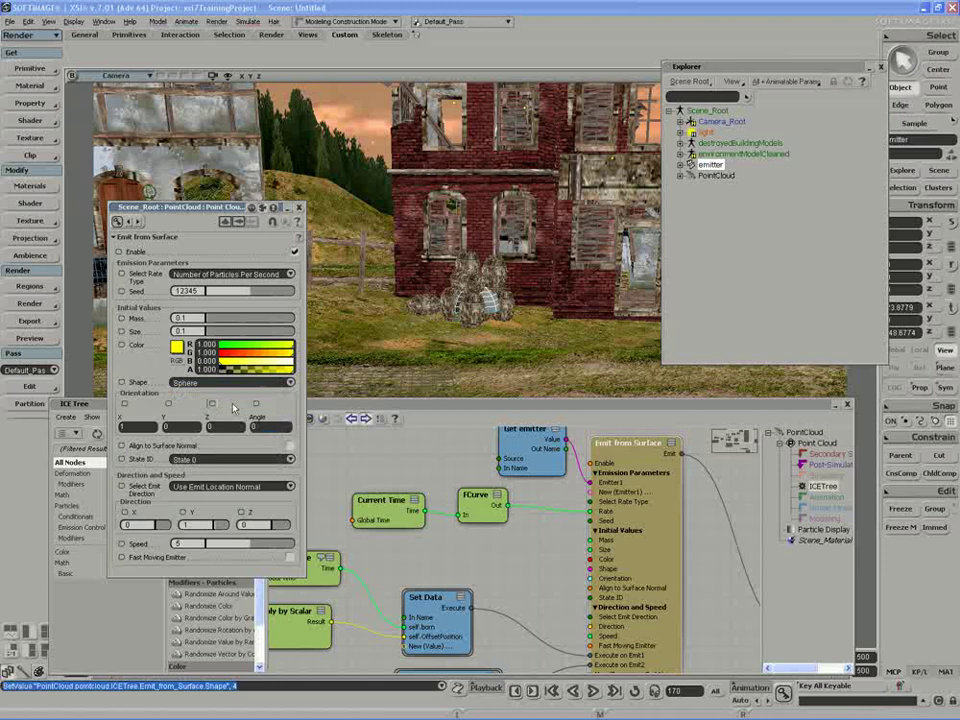
Step: Set the emitted particles' size to 20 and play the simulation from the start frame
{"action": "key", "text": "s"}
{"action": "right_click_drag", "start_coordinate": [417, 351], "coordinate": [395, 331]}
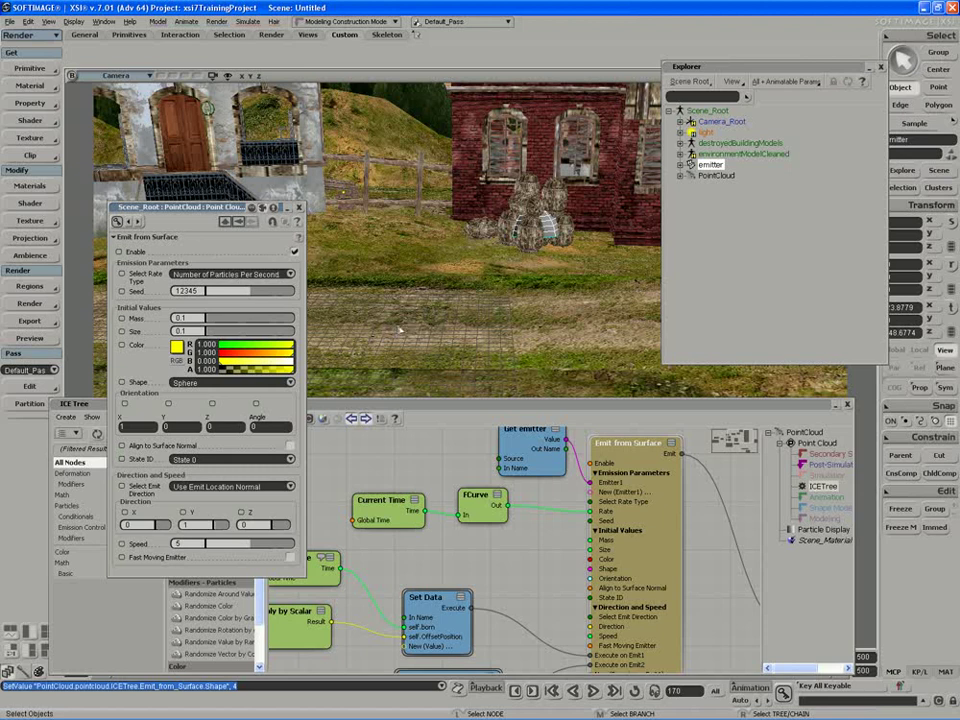
{"action": "left_click", "coordinate": [196, 331]}
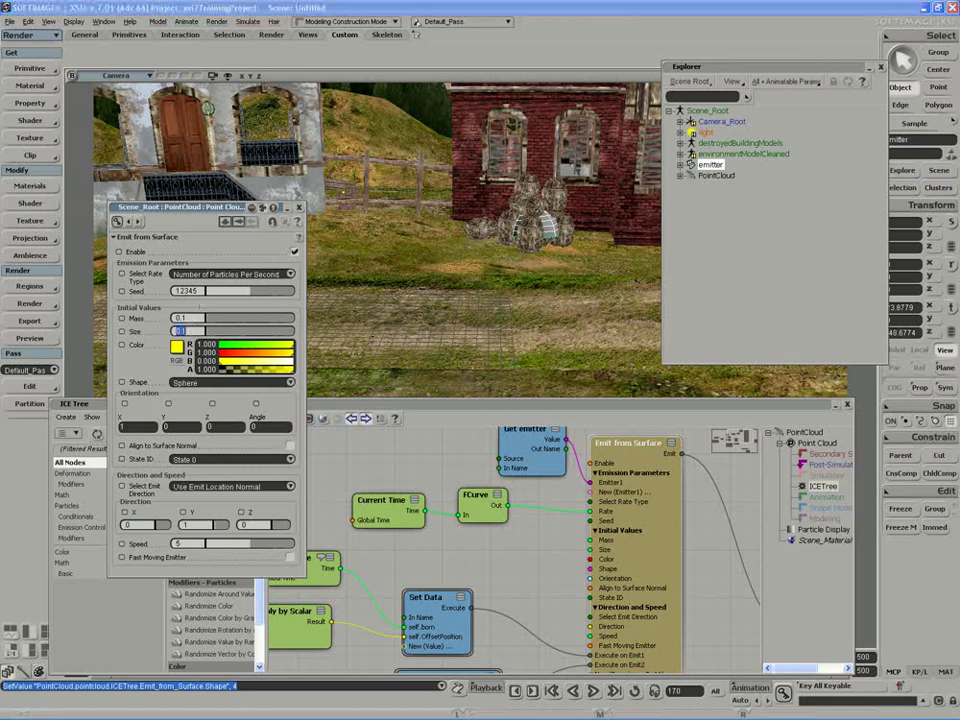
{"action": "type", "text": "20"}
{"action": "key", "text": "Return"}
{"action": "left_click", "coordinate": [593, 691]}
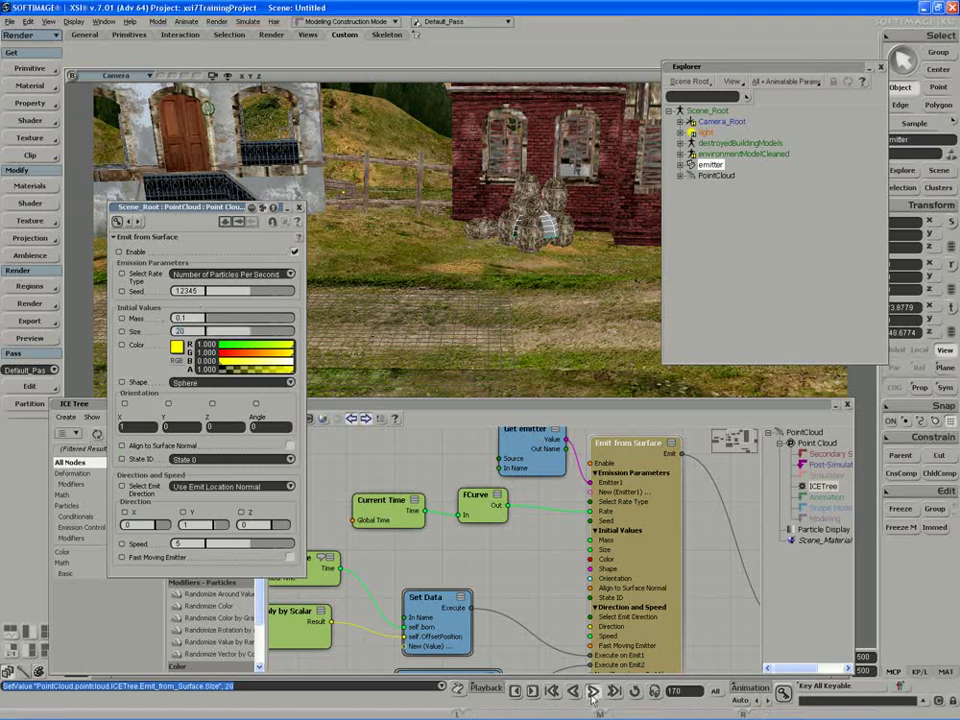
{"action": "right_click_drag", "start_coordinate": [441, 259], "coordinate": [373, 249]}
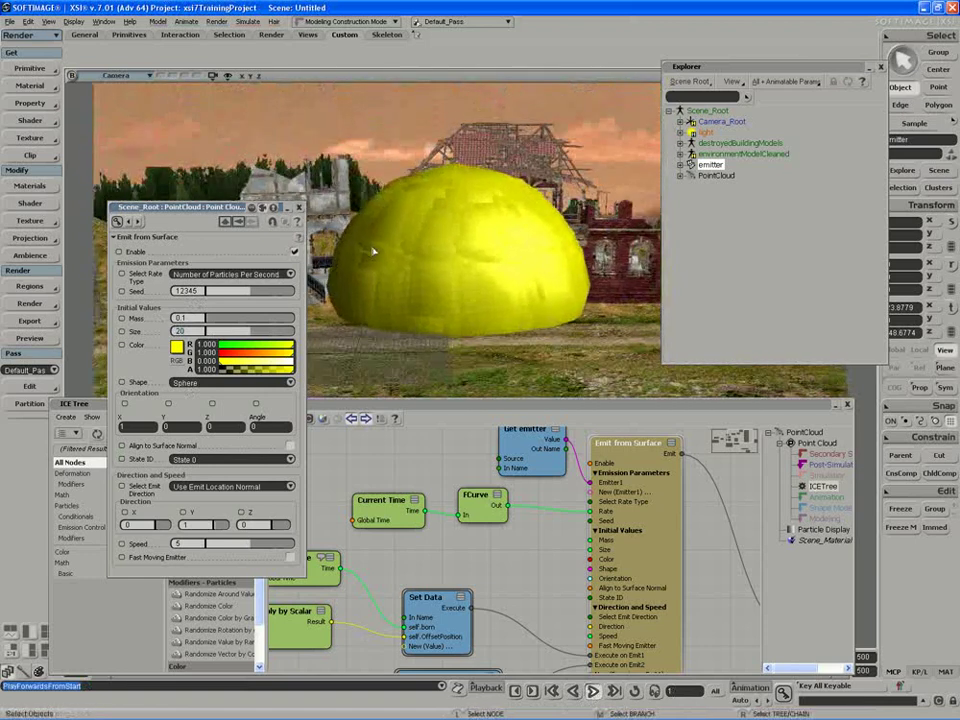
Step: Try smaller particle sizes of about 10.6 and about 5.99, replaying the simulation for each
{"action": "left_click", "coordinate": [229, 334]}
{"action": "middle_click", "coordinate": [595, 692]}
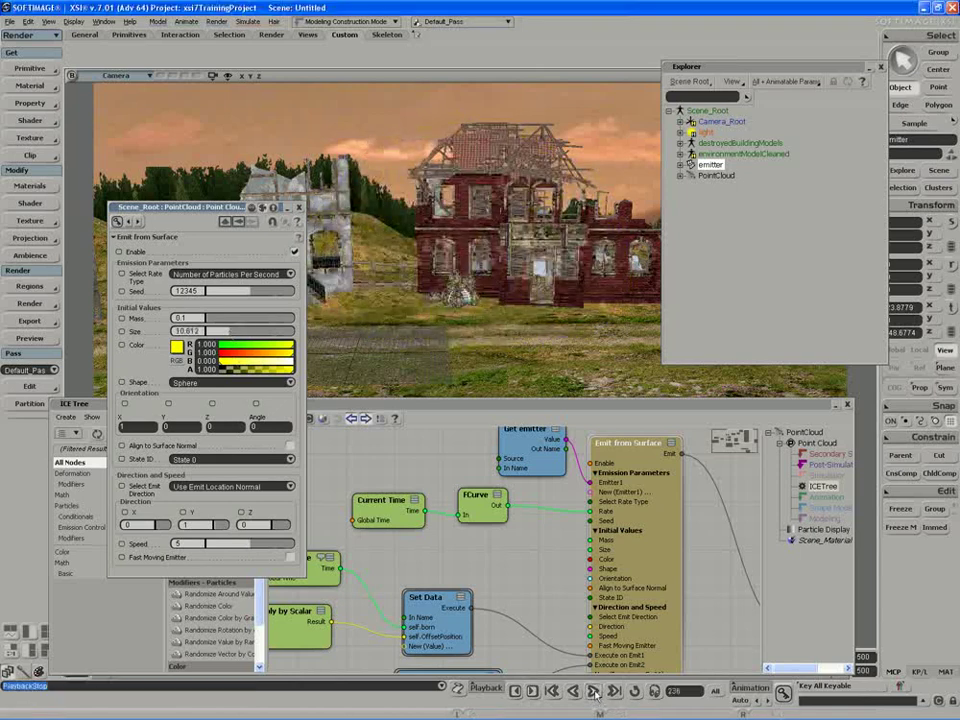
{"action": "middle_click", "coordinate": [595, 692]}
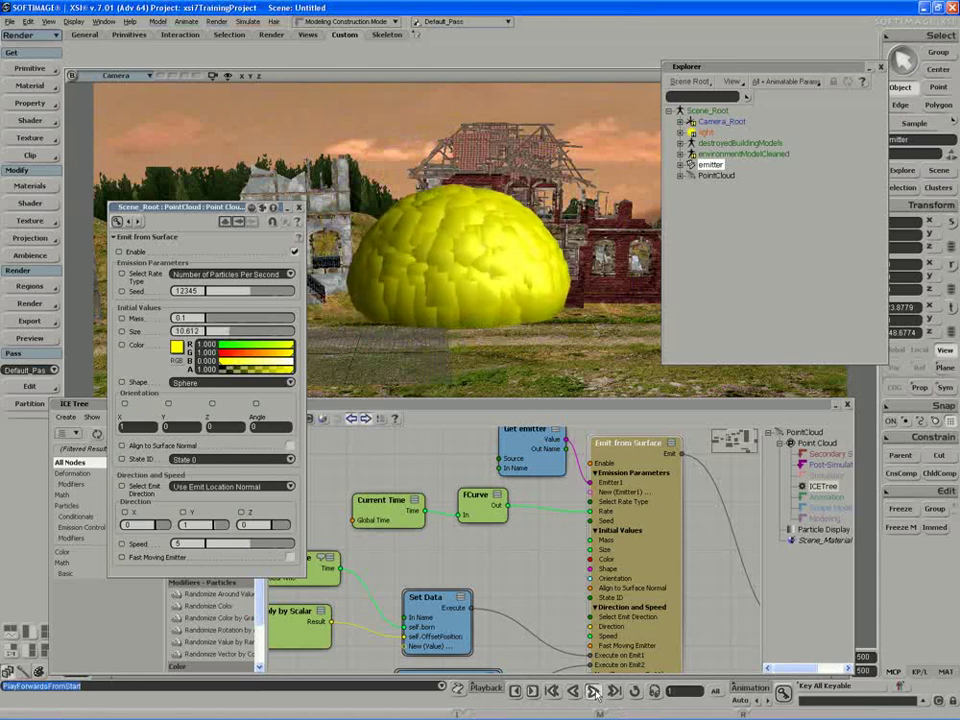
{"action": "left_click", "coordinate": [595, 692]}
{"action": "left_click", "coordinate": [221, 332]}
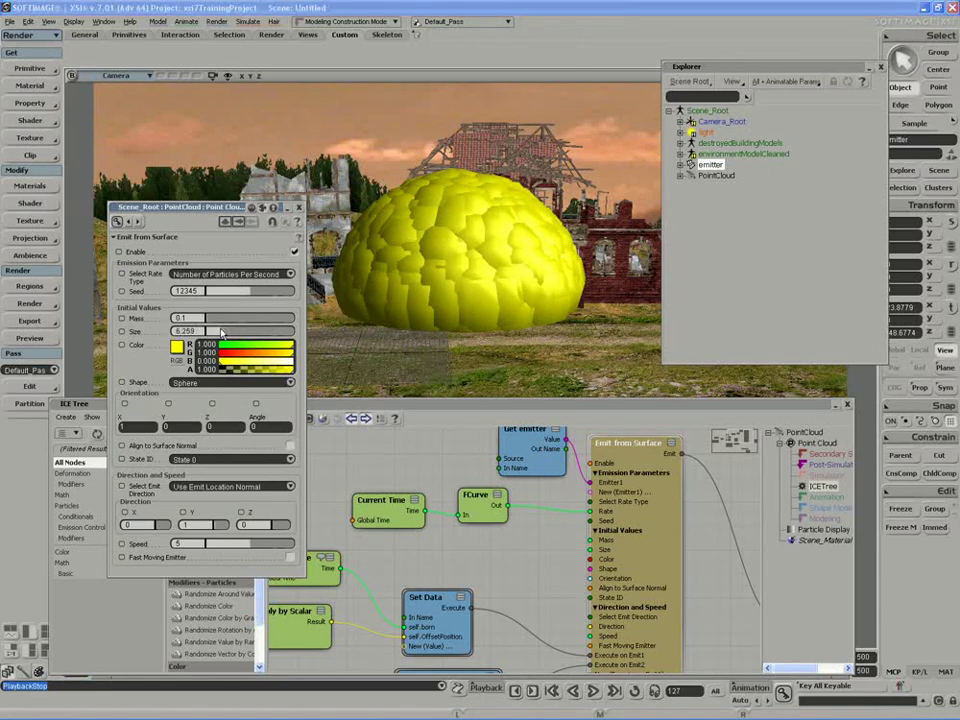
{"action": "left_click", "coordinate": [592, 692]}
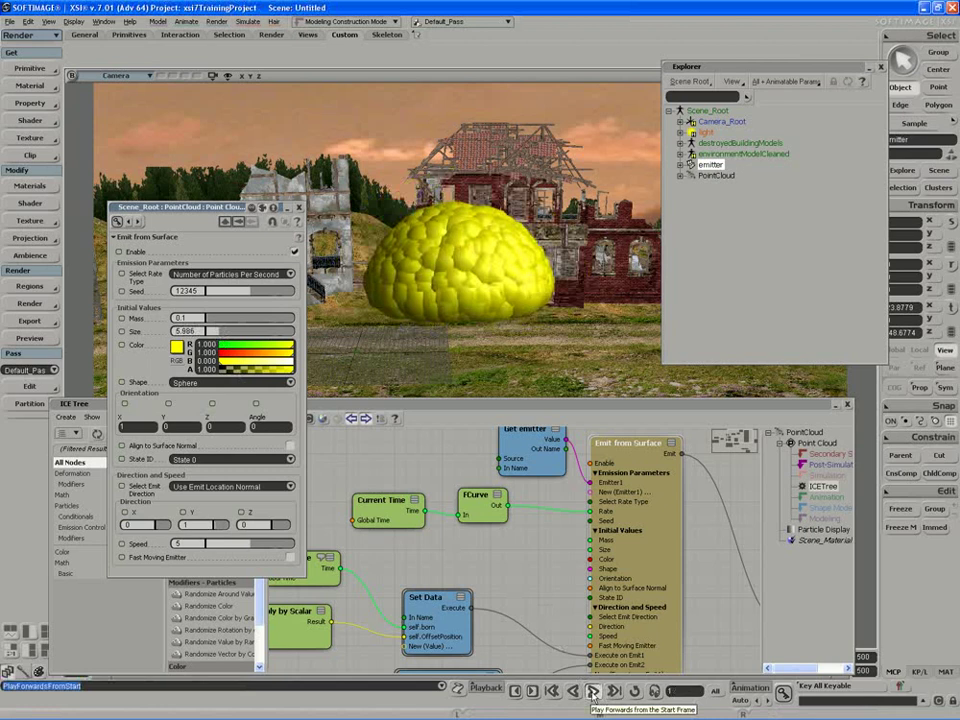
{"action": "left_click", "coordinate": [593, 692]}
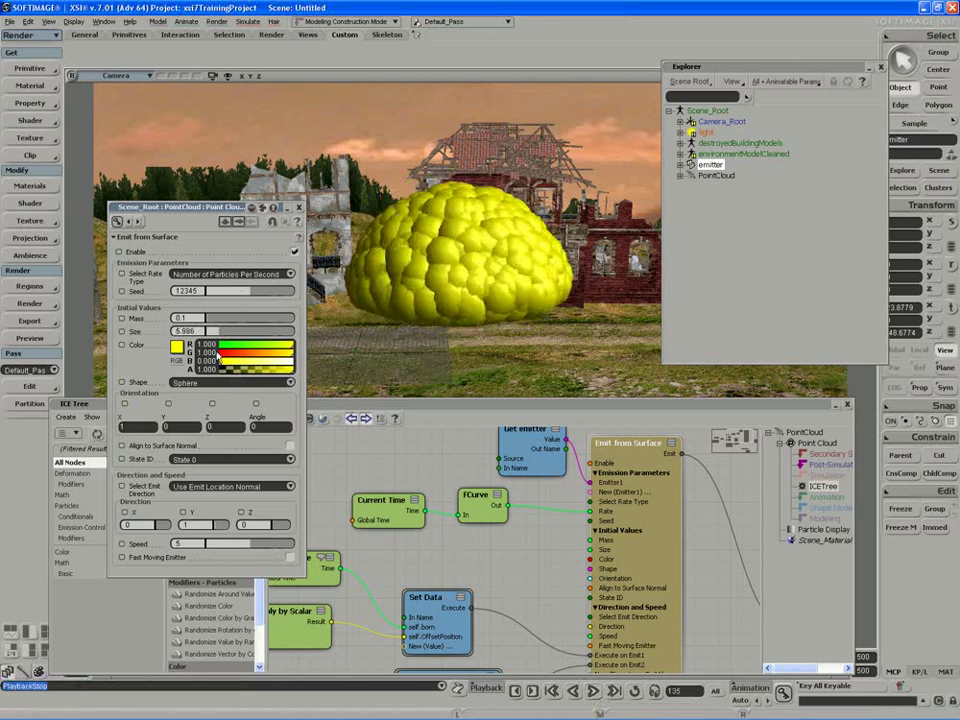
Step: Set the emitted particles' size to exactly 6 and close the Emit from Surface properties
{"action": "left_click_drag", "start_coordinate": [199, 331], "coordinate": [176, 331]}
{"action": "type", "text": "6"}
{"action": "key", "text": "Return"}
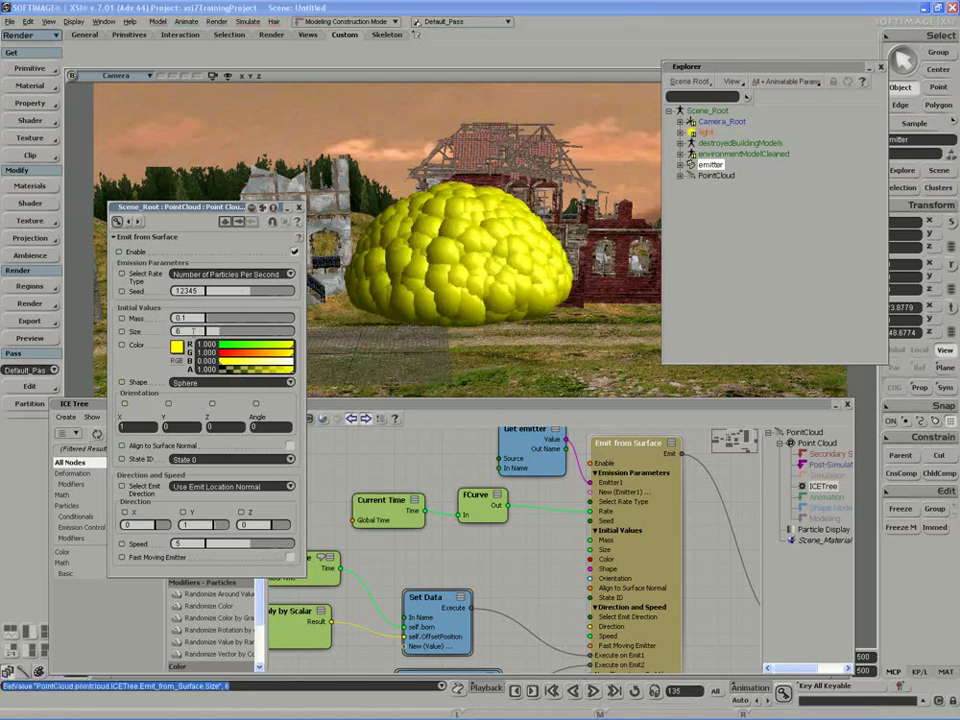
{"action": "left_click", "coordinate": [299, 207]}
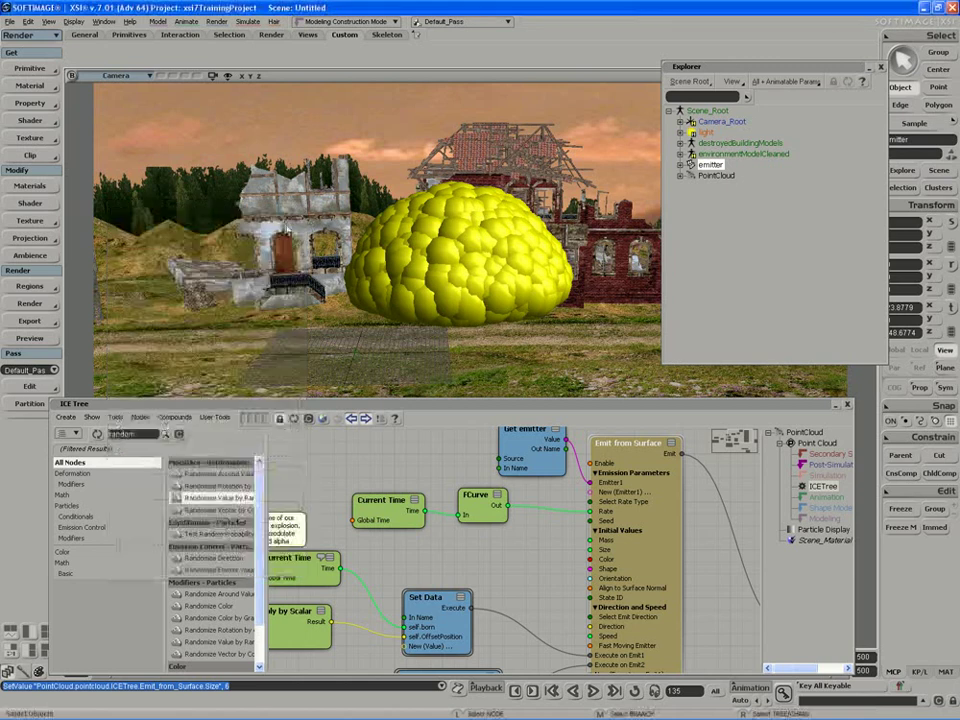
Step: Add another Randomize Value by Range node and connect its Value output to the Size input of Emit from Surface
{"action": "key", "text": "z"}
{"action": "left_click_drag", "start_coordinate": [508, 604], "coordinate": [574, 482]}
{"action": "left_click_drag", "start_coordinate": [470, 543], "coordinate": [394, 650]}
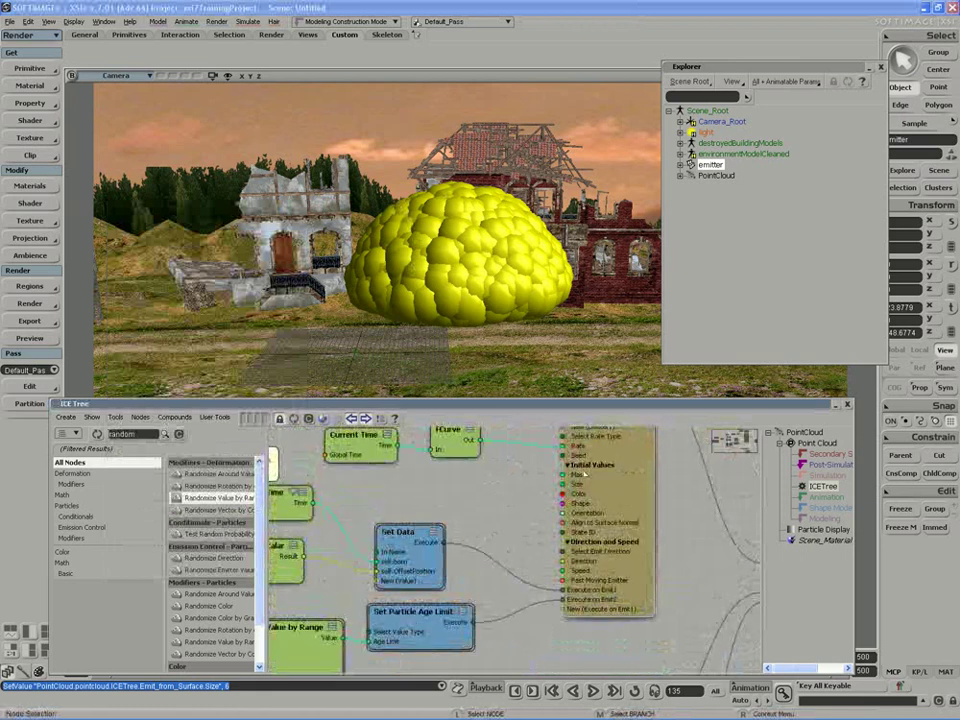
{"action": "key", "text": "z"}
{"action": "left_click_drag", "start_coordinate": [584, 473], "coordinate": [584, 508]}
{"action": "double_click", "coordinate": [121, 434]}
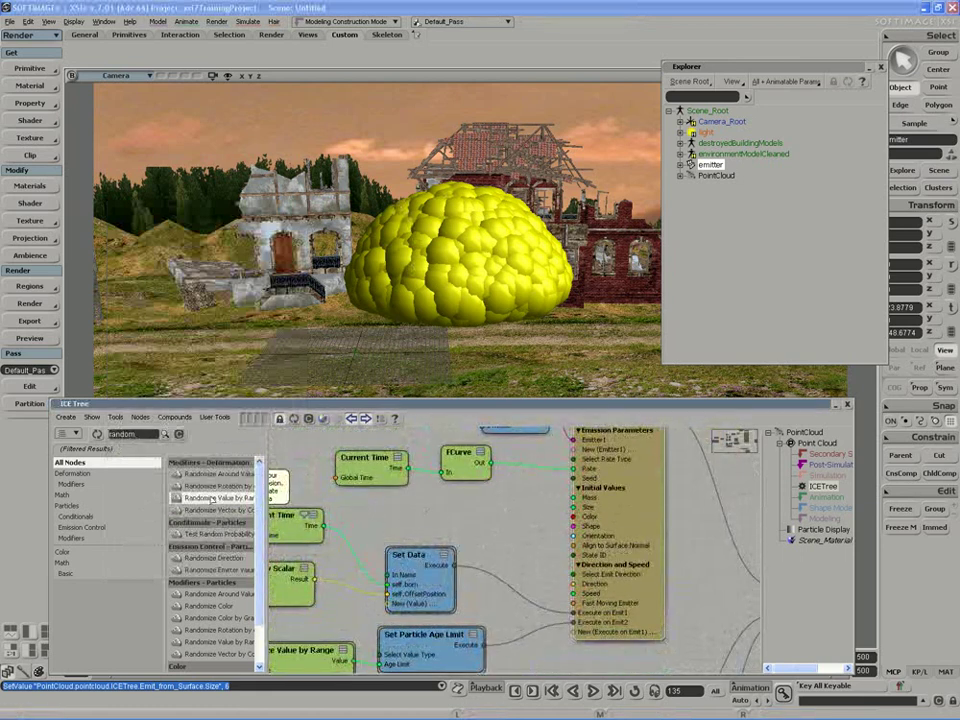
{"action": "left_click_drag", "start_coordinate": [213, 498], "coordinate": [424, 497]}
{"action": "left_click_drag", "start_coordinate": [578, 511], "coordinate": [577, 509]}
Step: Turn off Animated on the new randomize node, set its range from 4 to 7, and preview the simulation
{"action": "double_click", "coordinate": [469, 513]}
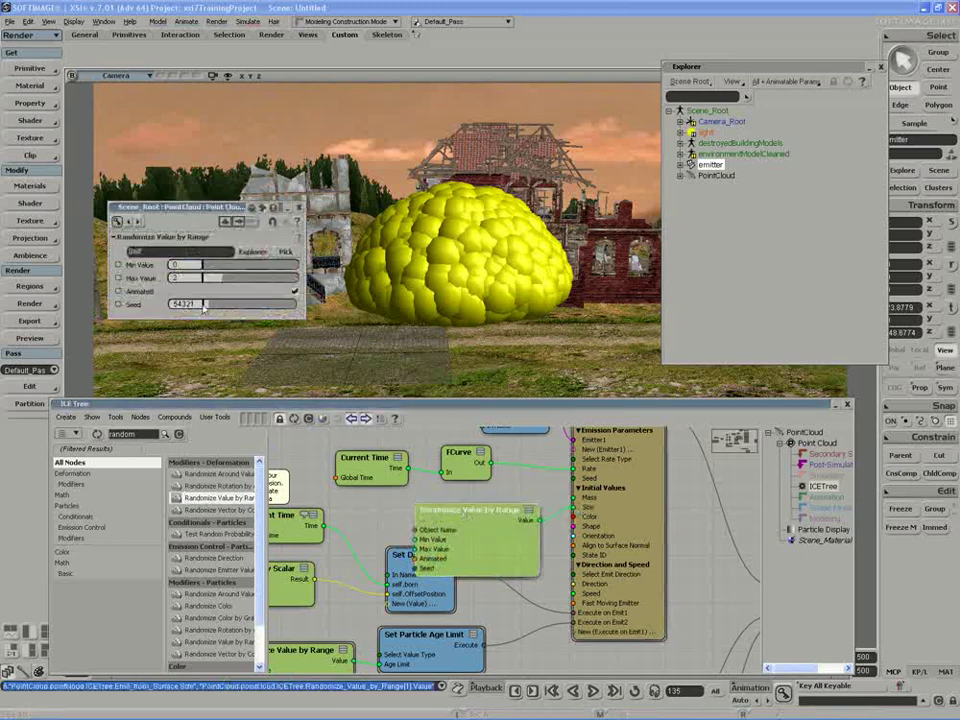
{"action": "left_click", "coordinate": [294, 291]}
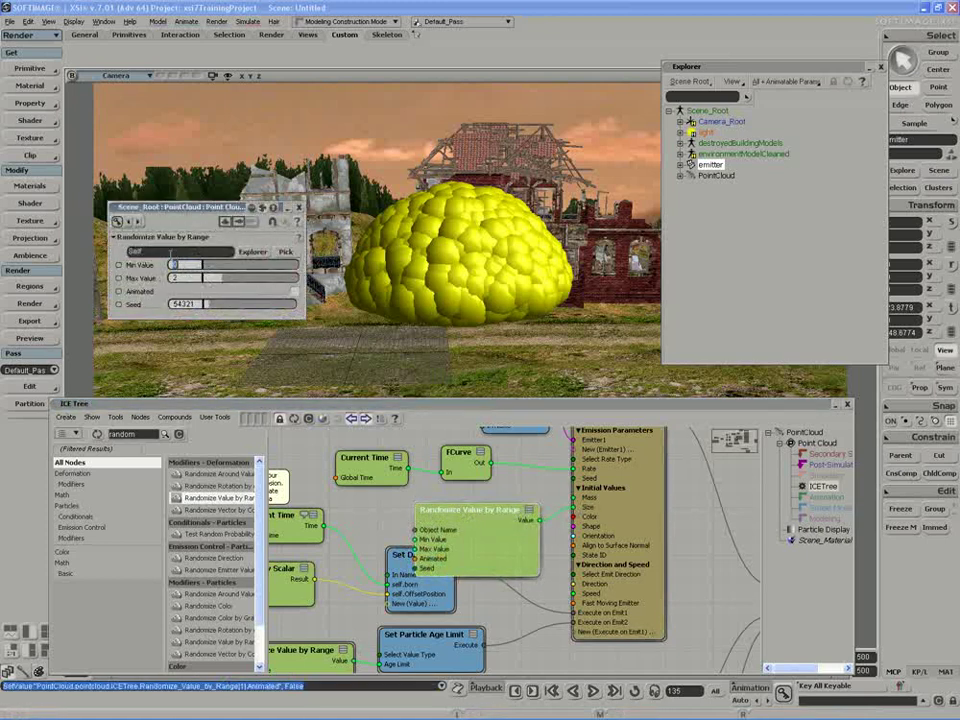
{"action": "type", "text": "4"}
{"action": "key", "text": "Tab"}
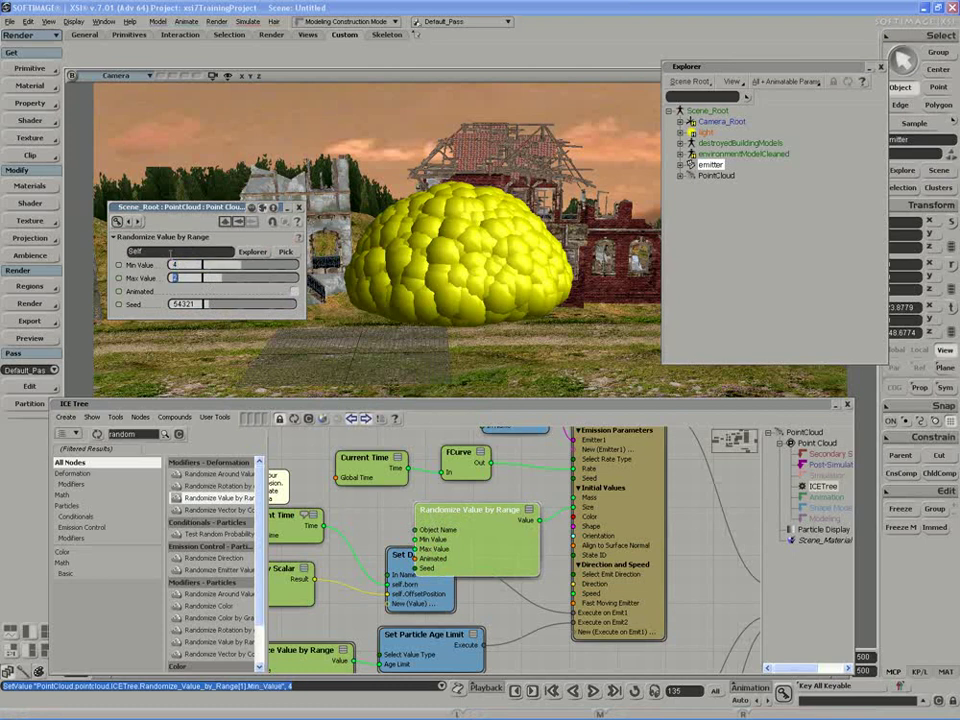
{"action": "type", "text": "7"}
{"action": "key", "text": "Return"}
{"action": "left_click", "coordinate": [594, 691]}
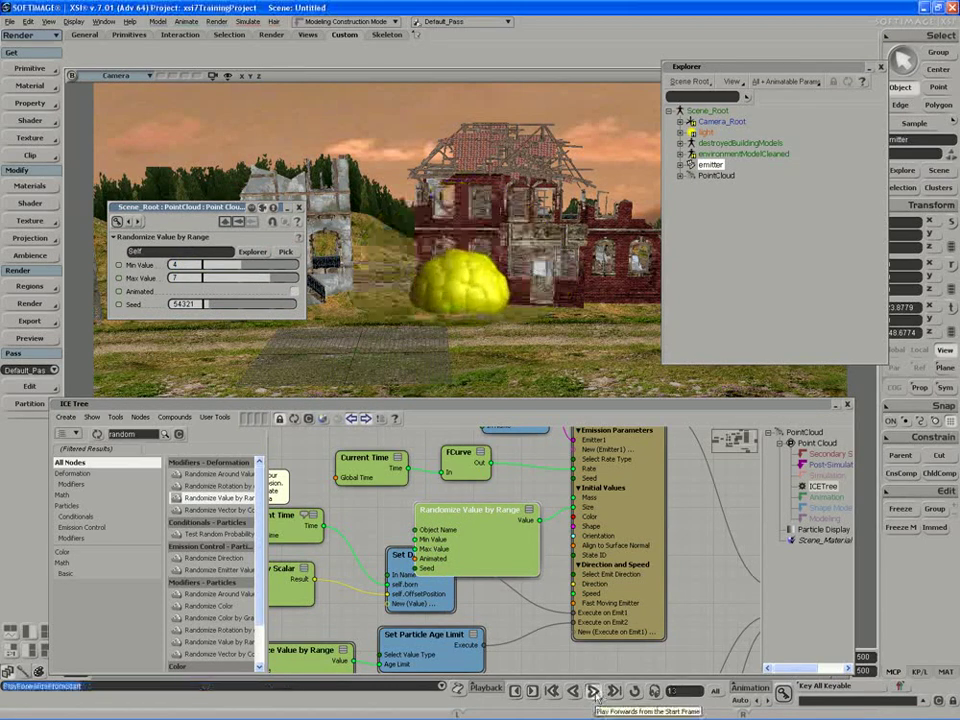
{"action": "left_click", "coordinate": [597, 693]}
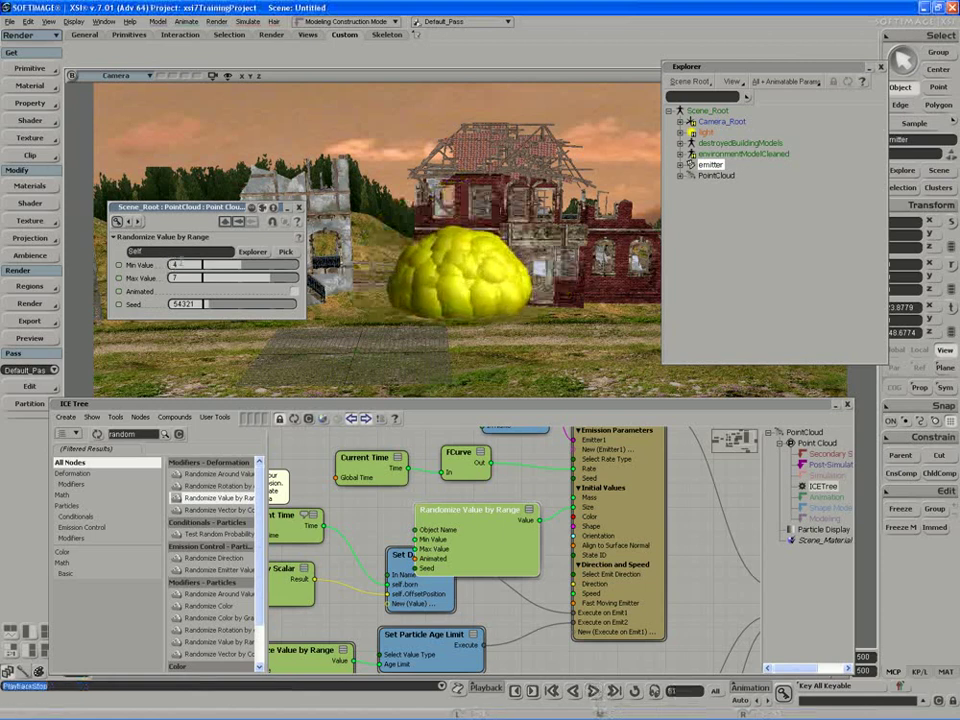
Step: Set the size randomizer's Min Value to 2 and replay the simulation from the start frame
{"action": "double_click", "coordinate": [178, 265]}
{"action": "type", "text": "2"}
{"action": "key", "text": "Return"}
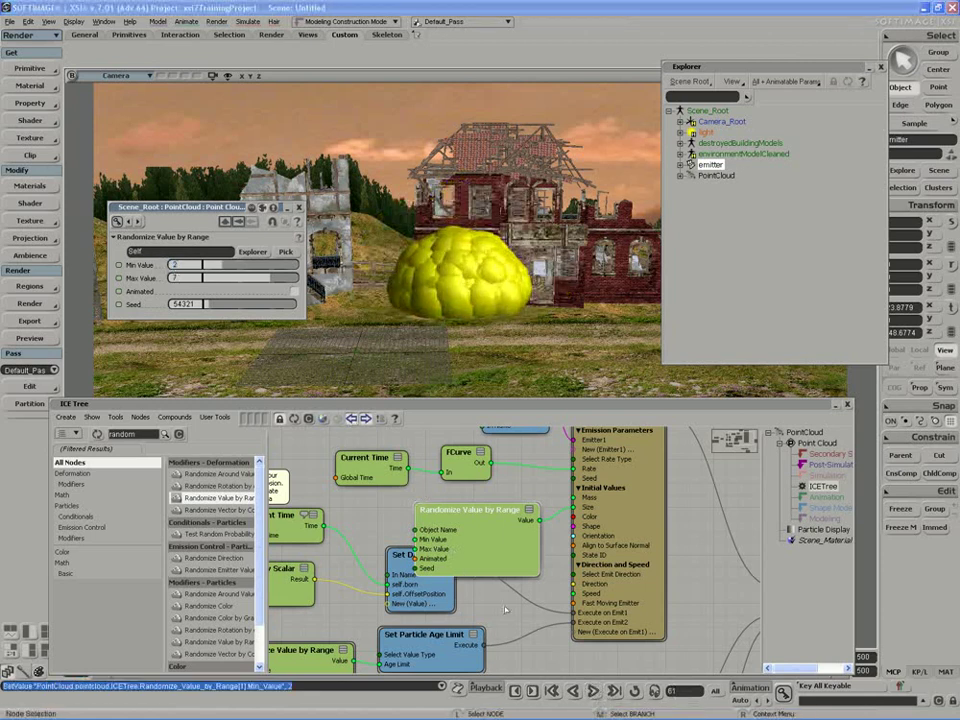
{"action": "left_click", "coordinate": [594, 691]}
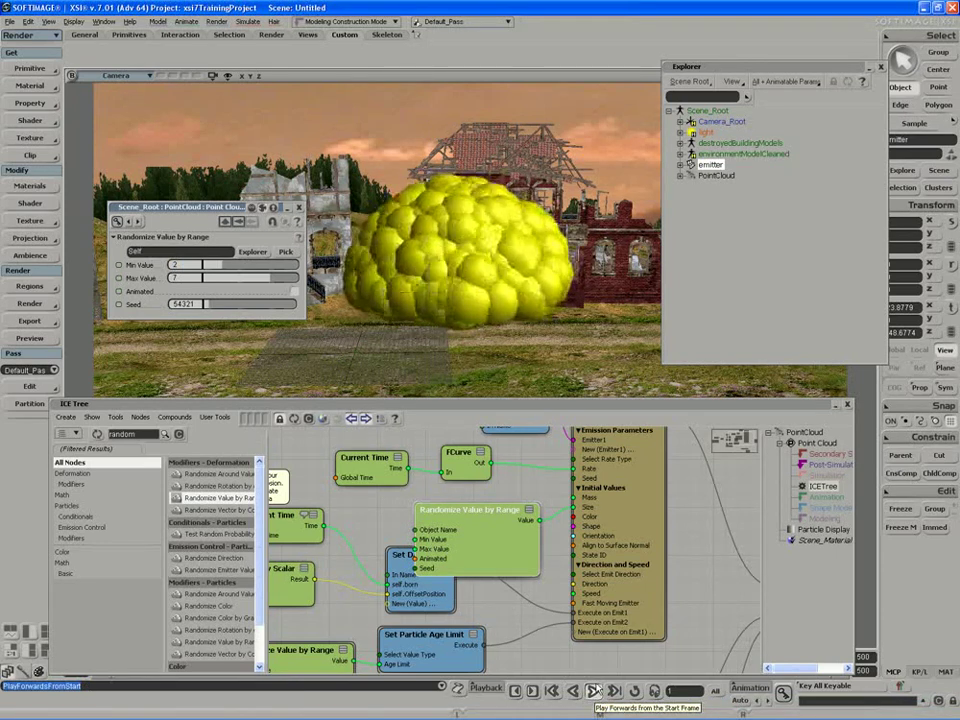
{"action": "left_click", "coordinate": [594, 691]}
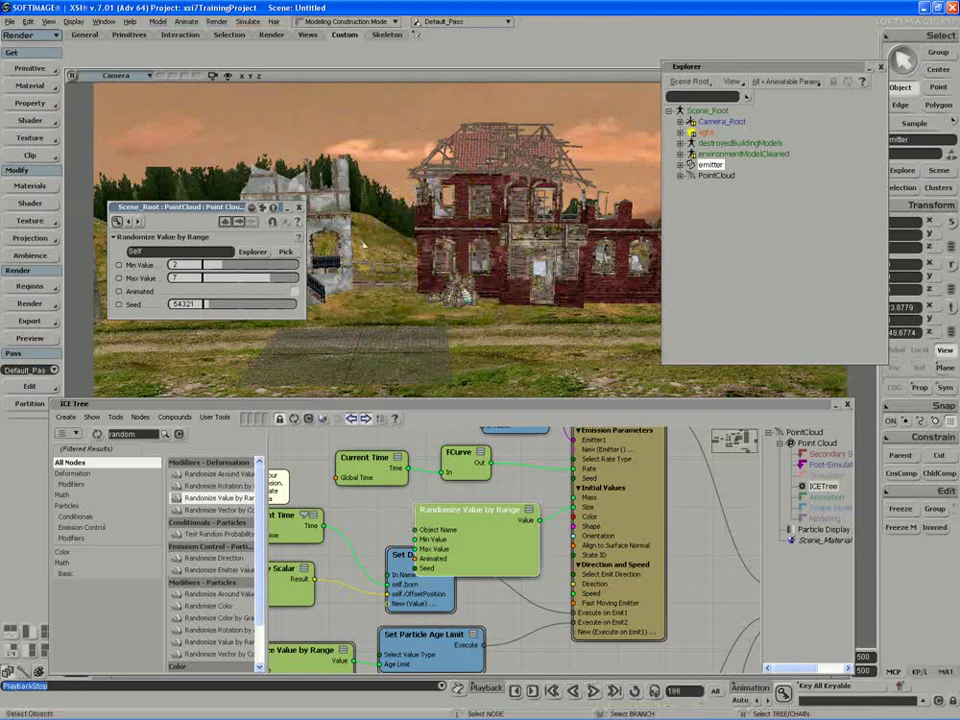
Step: Separate the overlapping Set Data and size randomizer nodes in the ICE tree, and replay the simulation
{"action": "left_click_drag", "start_coordinate": [215, 207], "coordinate": [185, 170]}
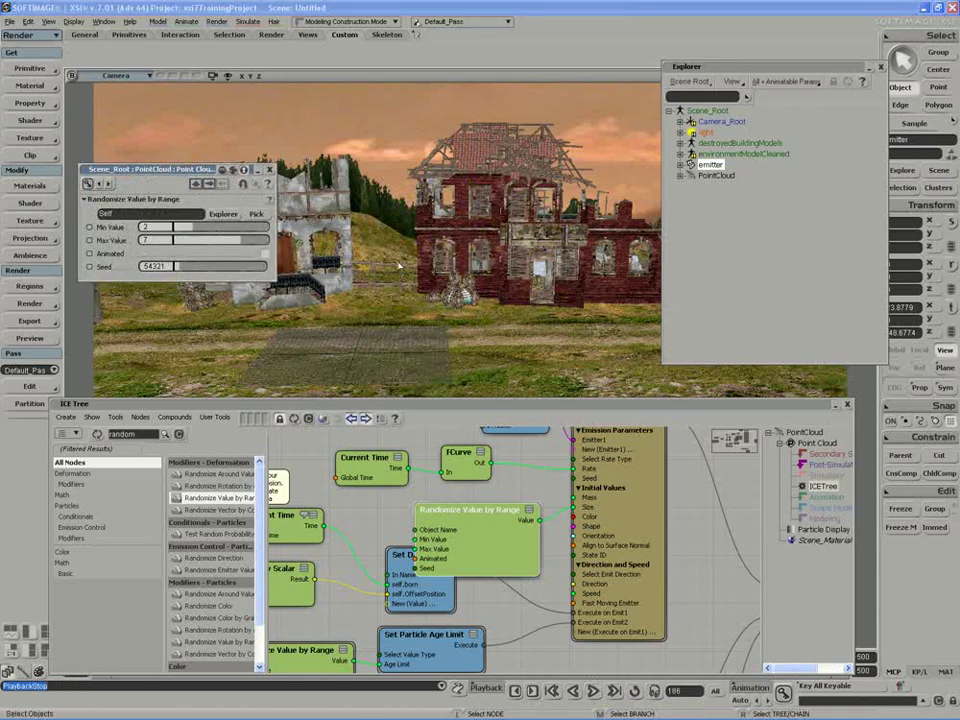
{"action": "left_click_drag", "start_coordinate": [416, 556], "coordinate": [439, 524]}
{"action": "middle_click_drag", "start_coordinate": [460, 553], "coordinate": [390, 628]}
{"action": "left_click_drag", "start_coordinate": [388, 619], "coordinate": [386, 634]}
{"action": "left_click_drag", "start_coordinate": [547, 572], "coordinate": [541, 566]}
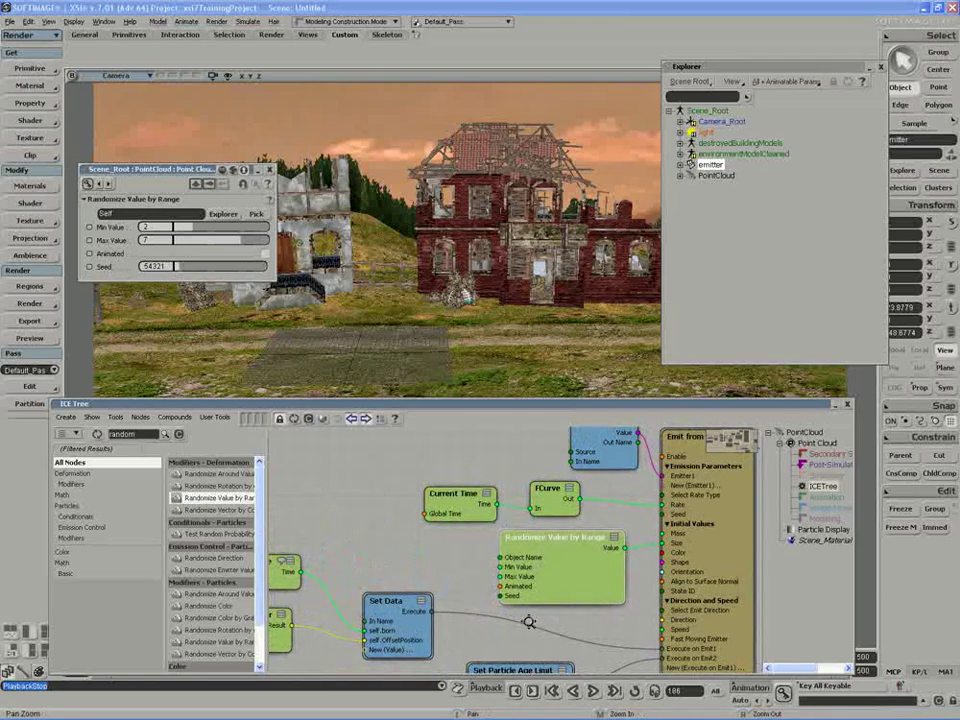
{"action": "middle_click_drag", "start_coordinate": [540, 578], "coordinate": [496, 537]}
{"action": "left_click", "coordinate": [593, 691]}
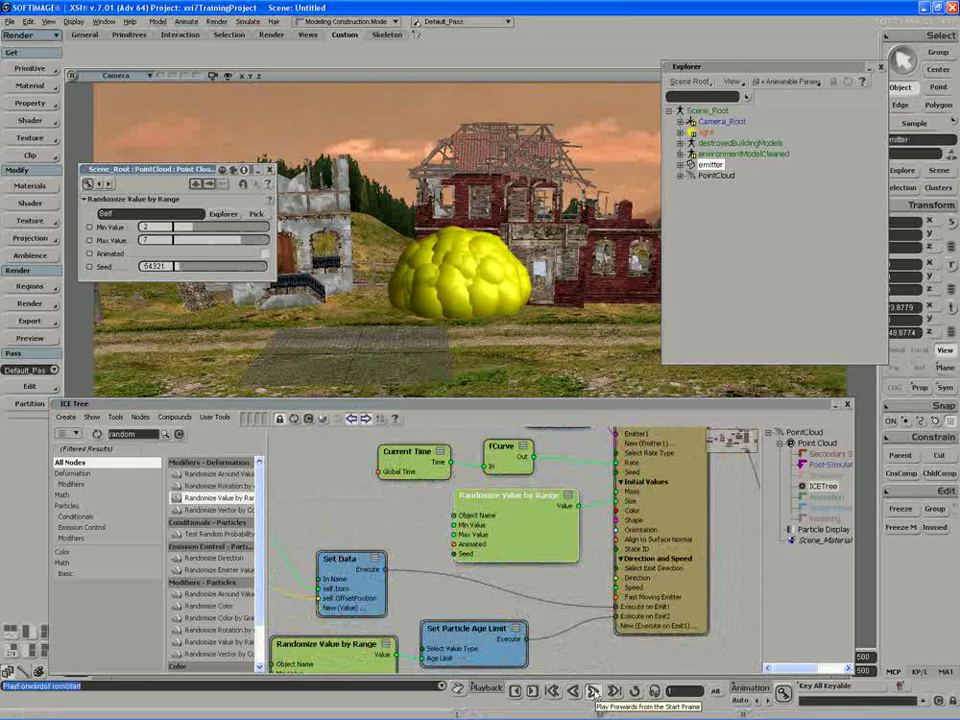
{"action": "left_click", "coordinate": [594, 692]}
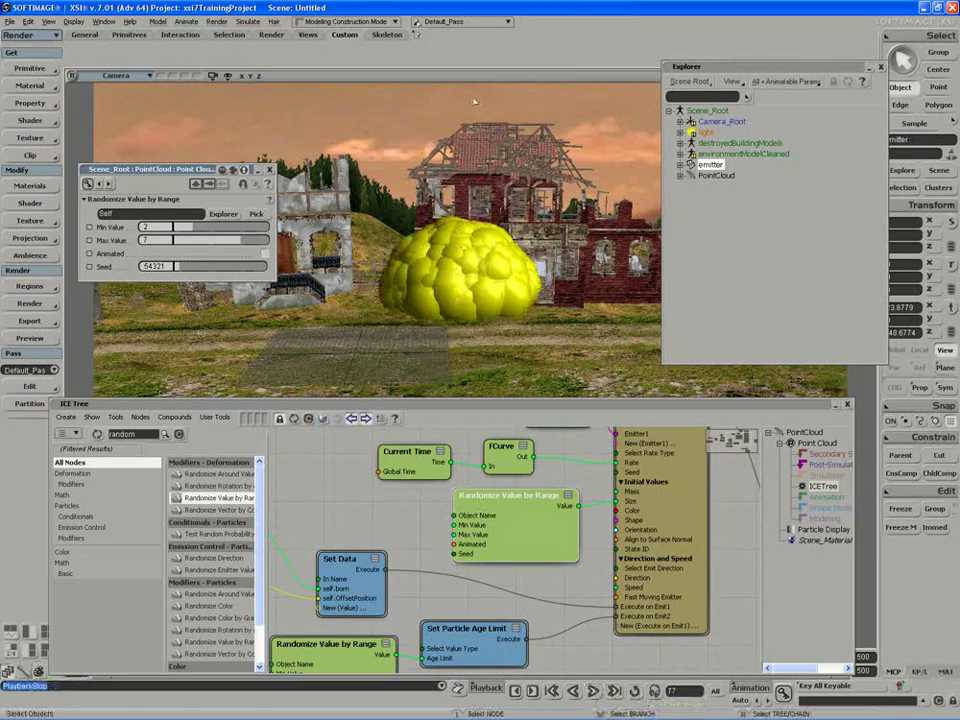
{"action": "left_click_drag", "start_coordinate": [471, 296], "coordinate": [423, 251]}
Step: Add an Add Forces node from the particle Forces category and connect its Execute output to Port2 of the ICETree node
{"action": "left_click_drag", "start_coordinate": [508, 540], "coordinate": [306, 507]}
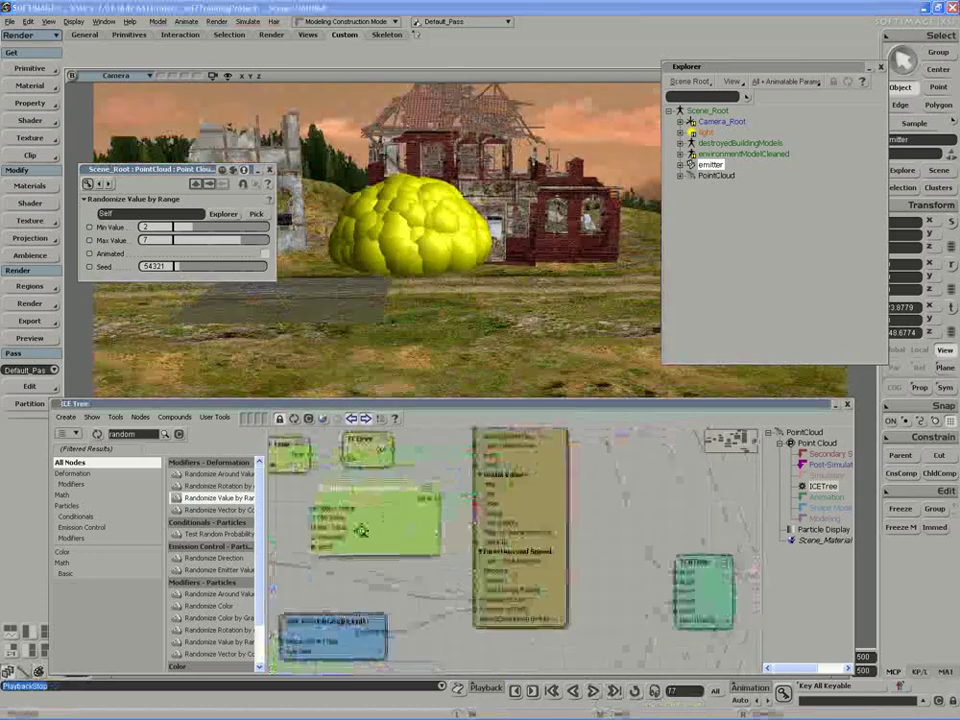
{"action": "left_click_drag", "start_coordinate": [381, 535], "coordinate": [397, 535]}
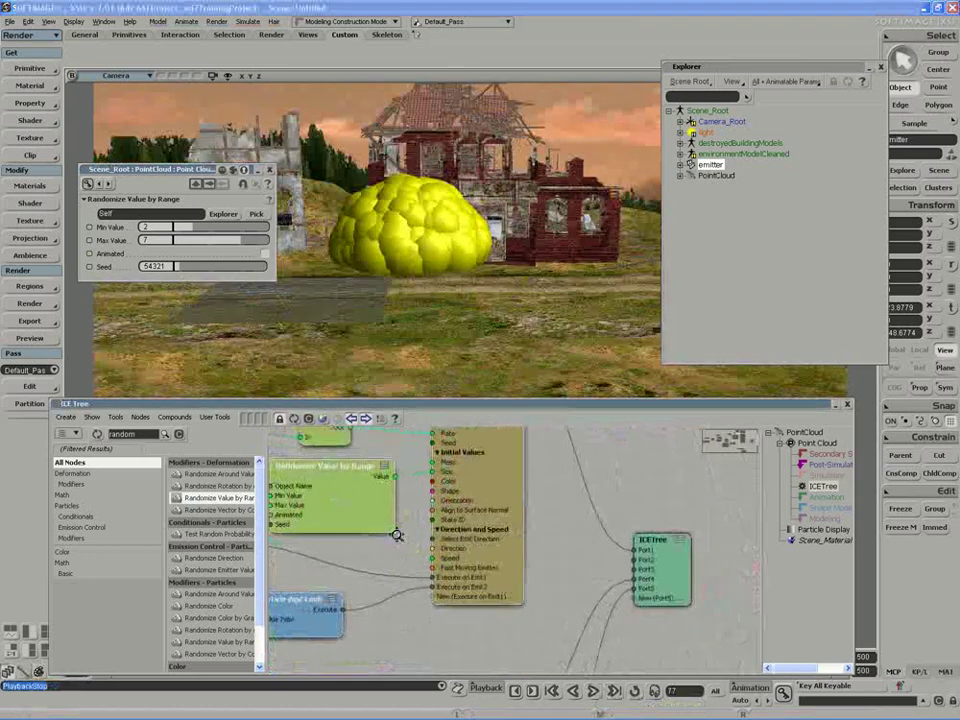
{"action": "left_click", "coordinate": [178, 434]}
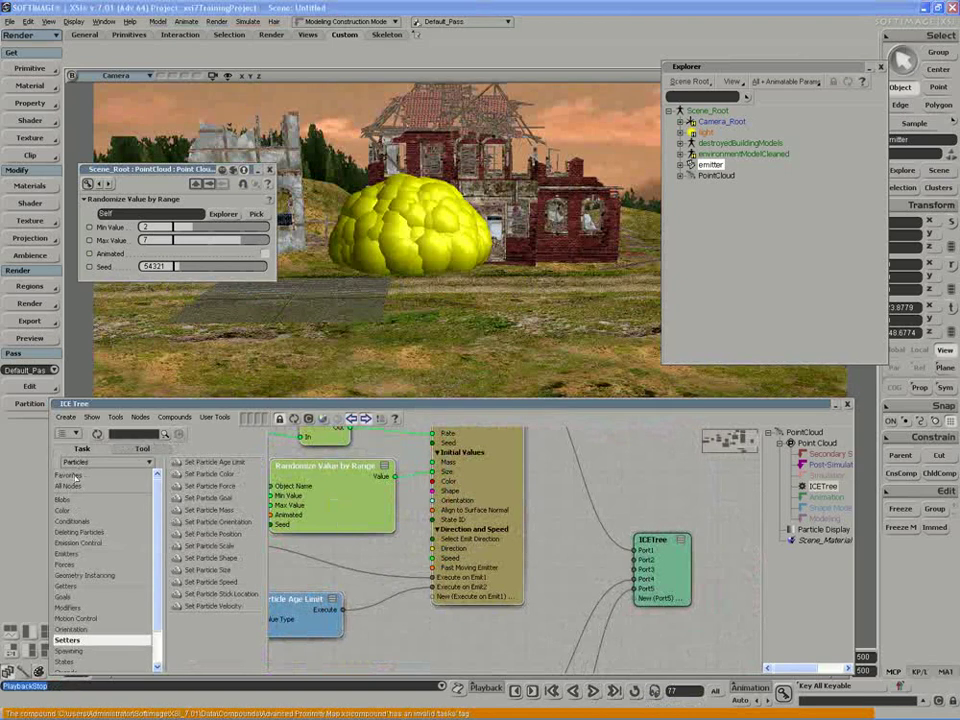
{"action": "left_click", "coordinate": [66, 564]}
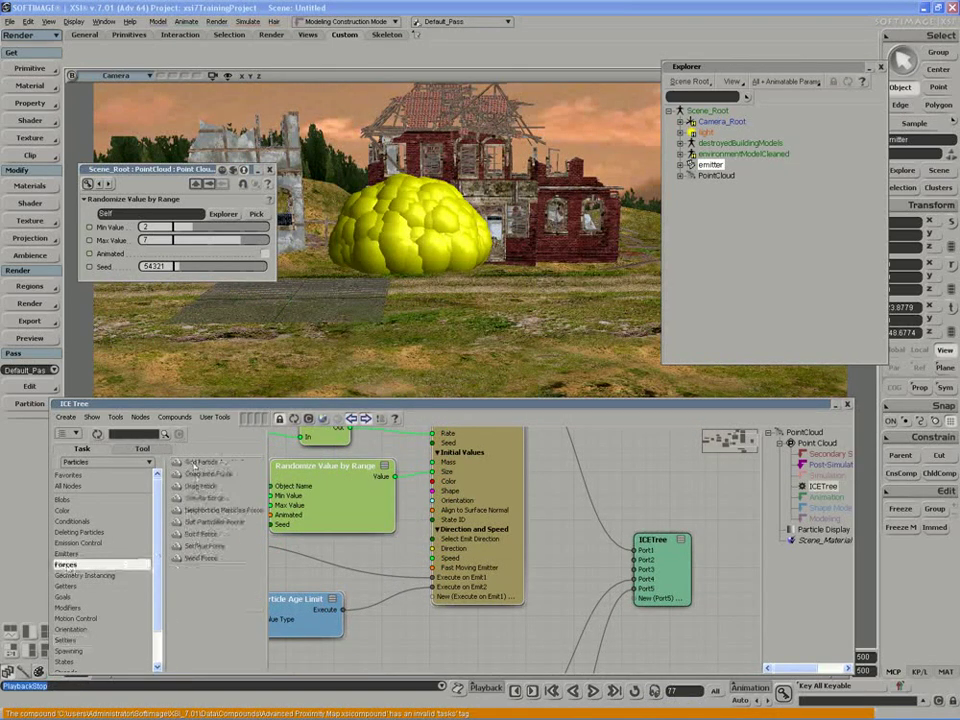
{"action": "left_click_drag", "start_coordinate": [196, 462], "coordinate": [581, 578]}
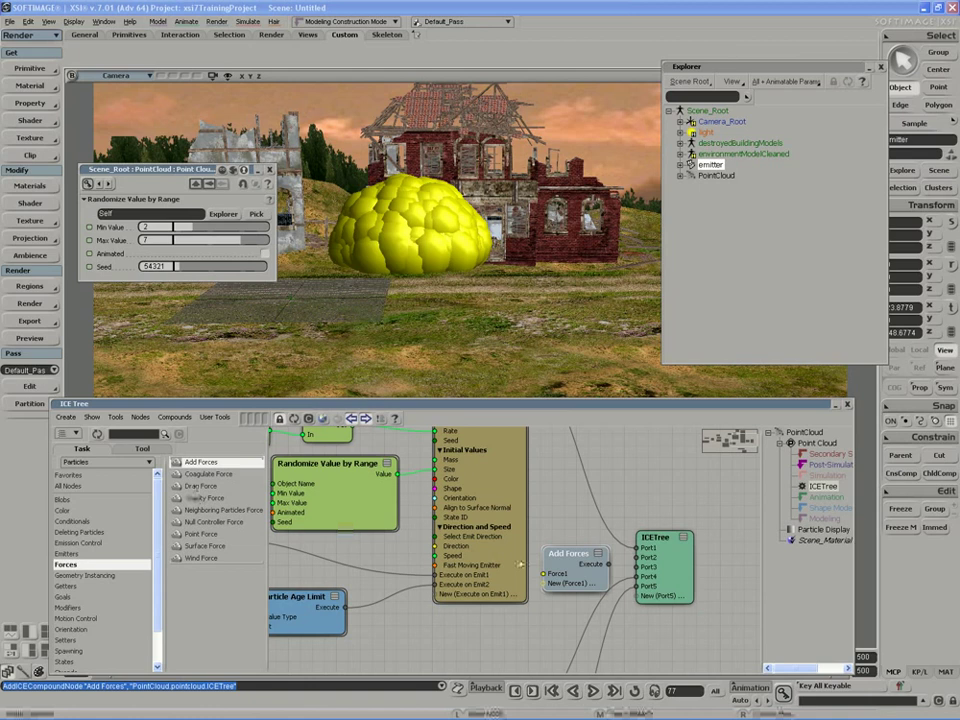
{"action": "left_click_drag", "start_coordinate": [610, 566], "coordinate": [641, 560]}
Step: Set the Y component of Force1 on the Add Forces node to 0.2 and play the simulation from the start frame
{"action": "left_click_drag", "start_coordinate": [548, 630], "coordinate": [571, 595]}
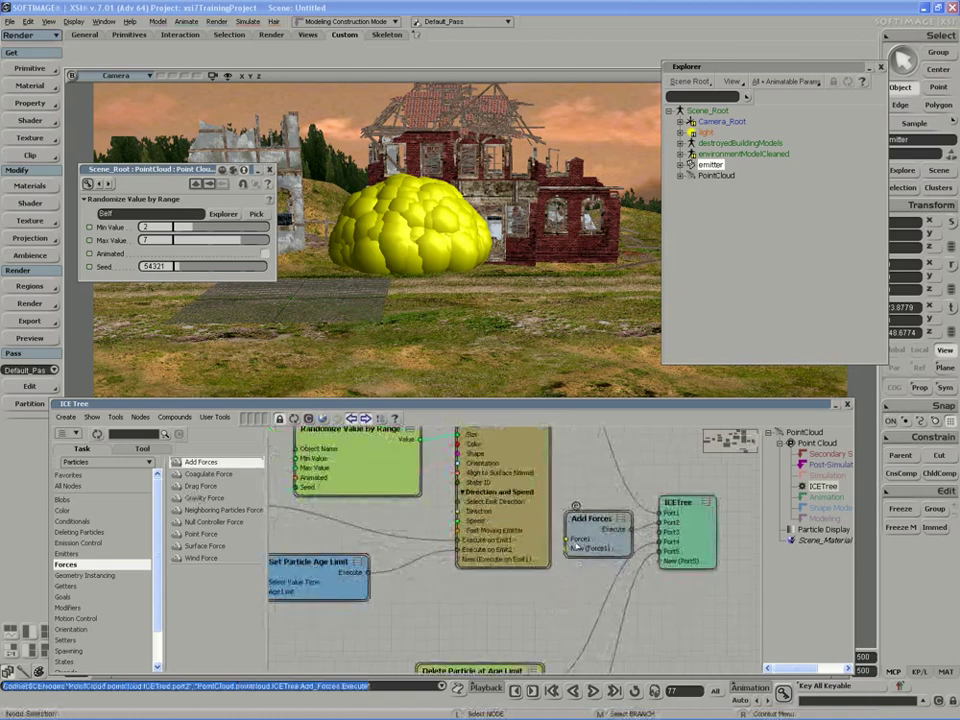
{"action": "double_click", "coordinate": [595, 538]}
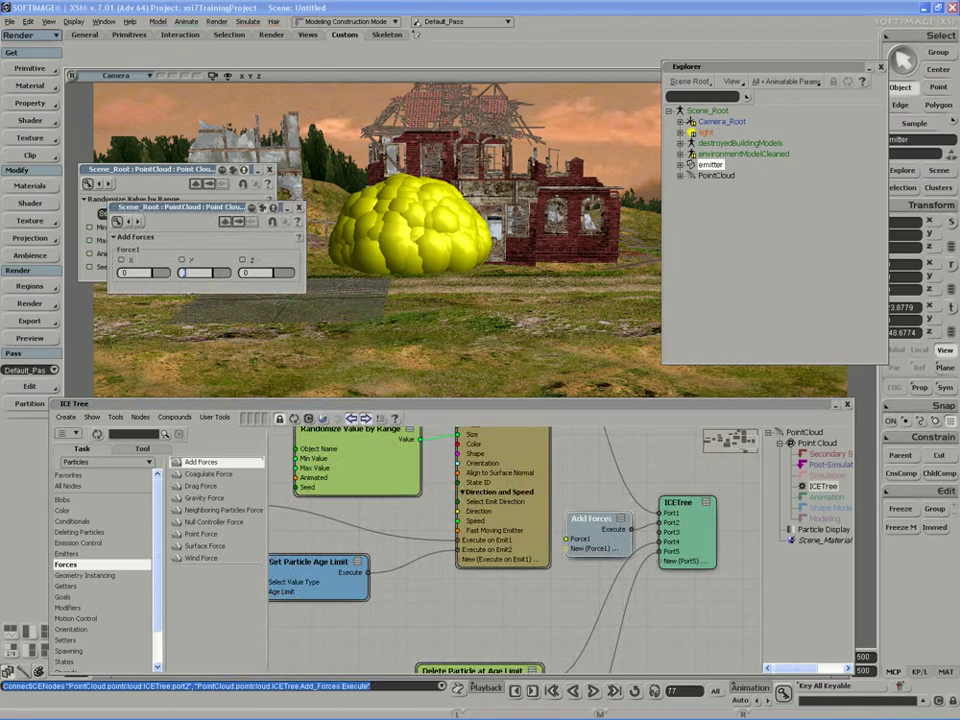
{"action": "type", "text": "0.2"}
{"action": "key", "text": "Return"}
{"action": "left_click", "coordinate": [592, 693]}
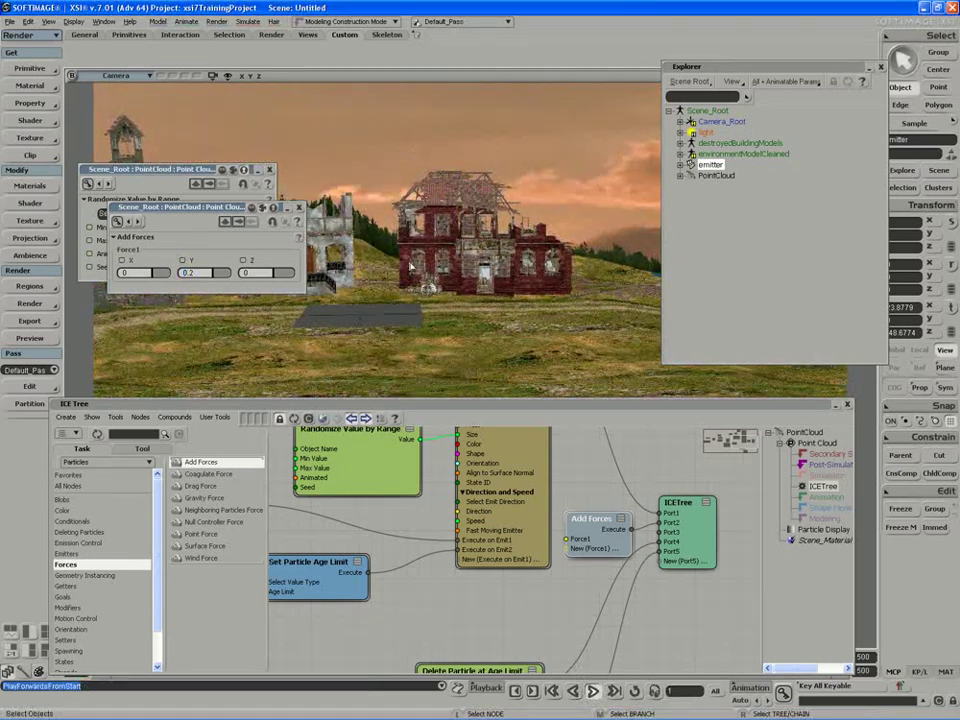
Step: Move the camera view closer to the brick house and close the Add Forces and Randomize Value by Range property pages
{"action": "key", "text": "s"}
{"action": "middle_click_drag", "start_coordinate": [412, 255], "coordinate": [411, 246]}
{"action": "left_click_drag", "start_coordinate": [411, 246], "coordinate": [411, 303]}
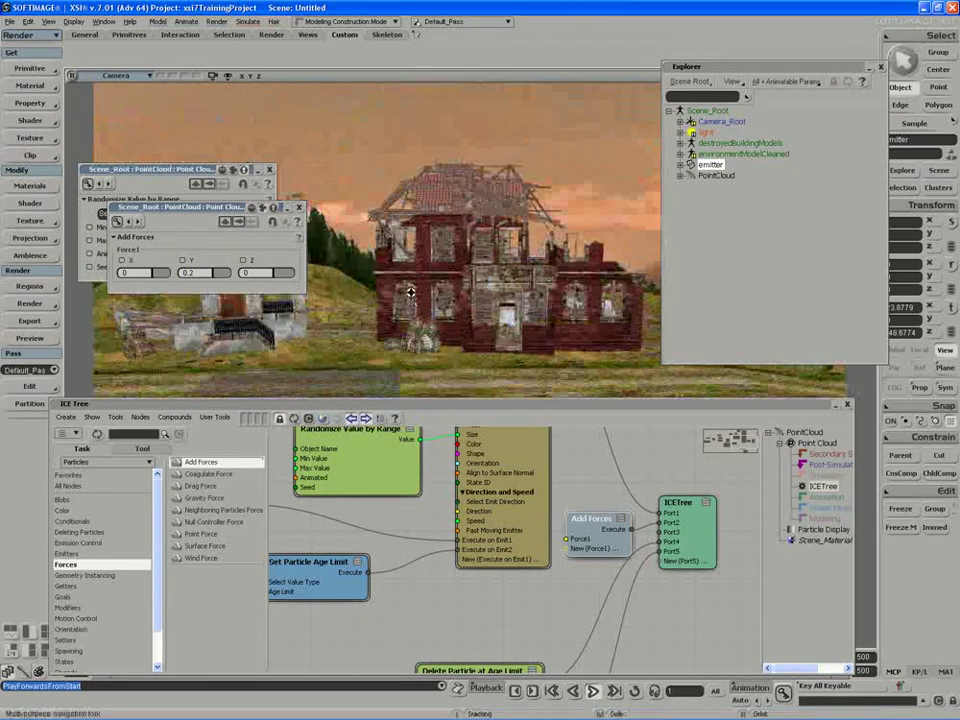
{"action": "left_click", "coordinate": [298, 207]}
{"action": "left_click", "coordinate": [270, 172]}
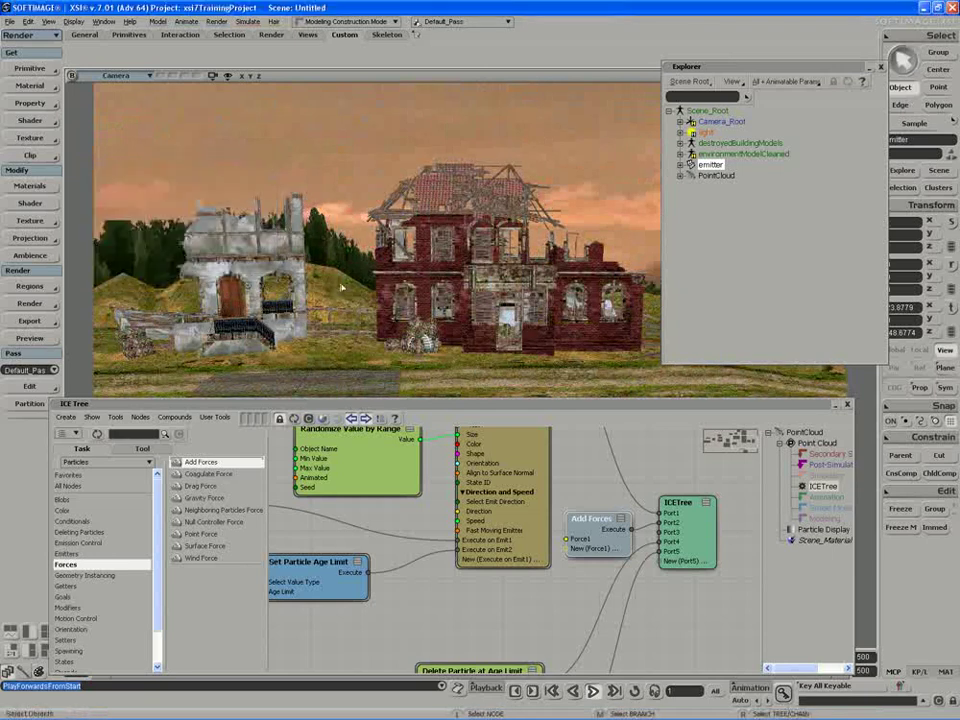
Step: Review the Force1 values of the Add Forces node and close its property page
{"action": "double_click", "coordinate": [597, 522]}
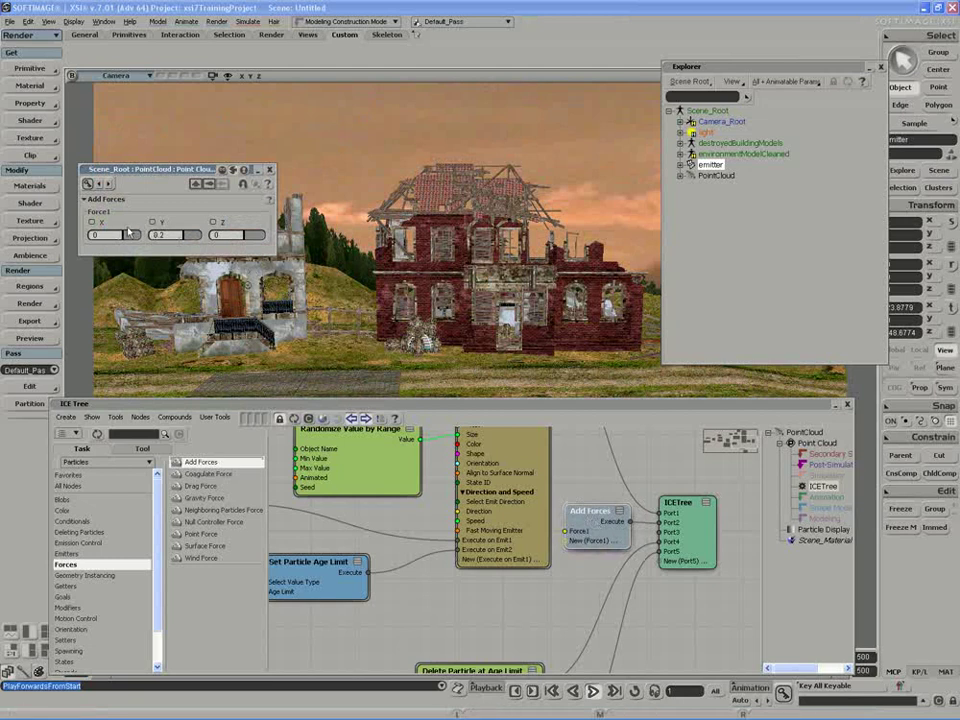
{"action": "left_click_drag", "start_coordinate": [176, 178], "coordinate": [179, 170]}
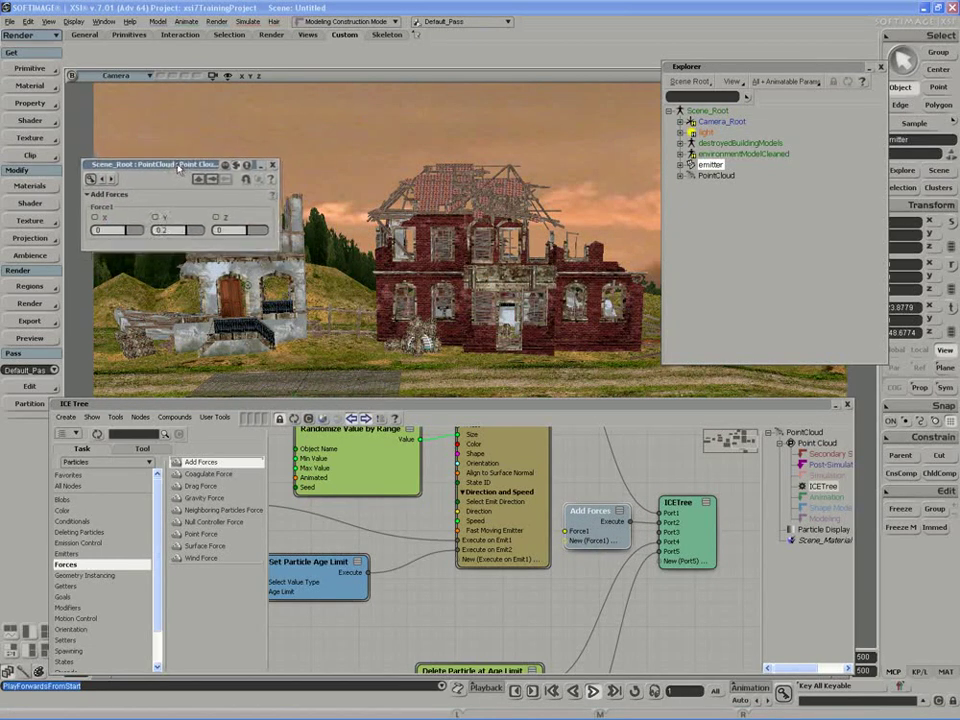
{"action": "left_click", "coordinate": [271, 162]}
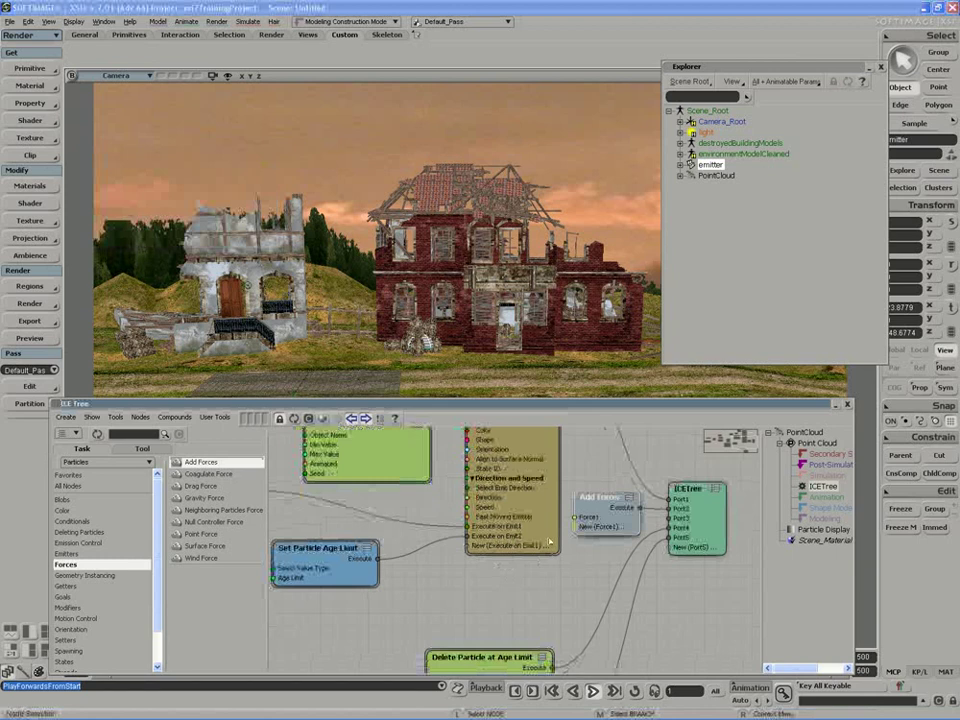
Step: Add a Drag Force node and connect its Force output to a new Force2 port inserted after Force1 on the Add Forces node
{"action": "left_click_drag", "start_coordinate": [605, 522], "coordinate": [575, 576]}
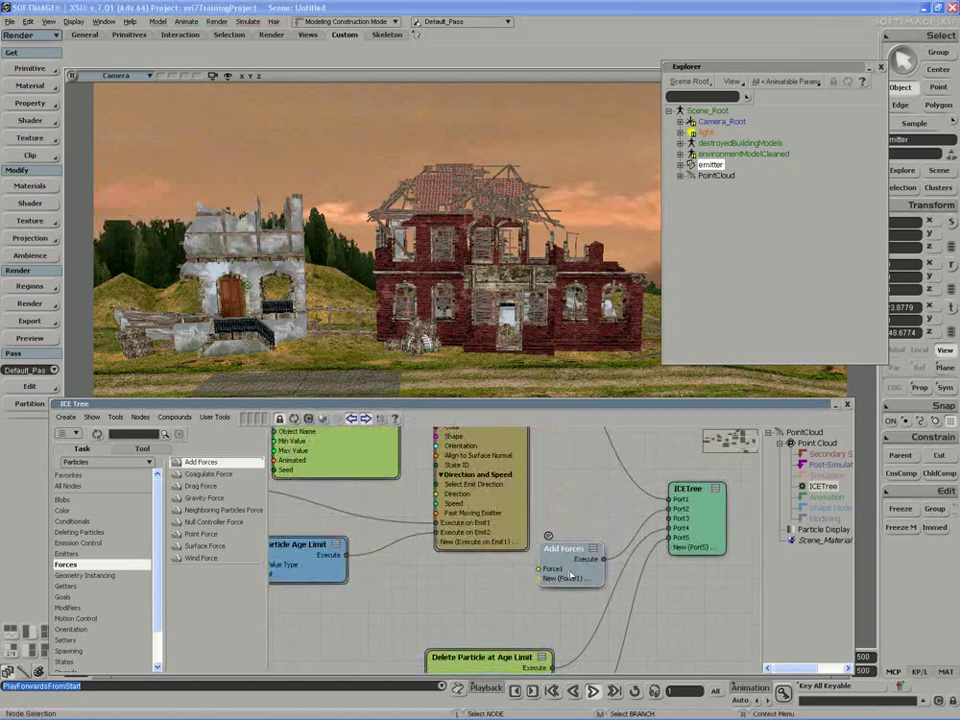
{"action": "left_click_drag", "start_coordinate": [200, 486], "coordinate": [453, 587]}
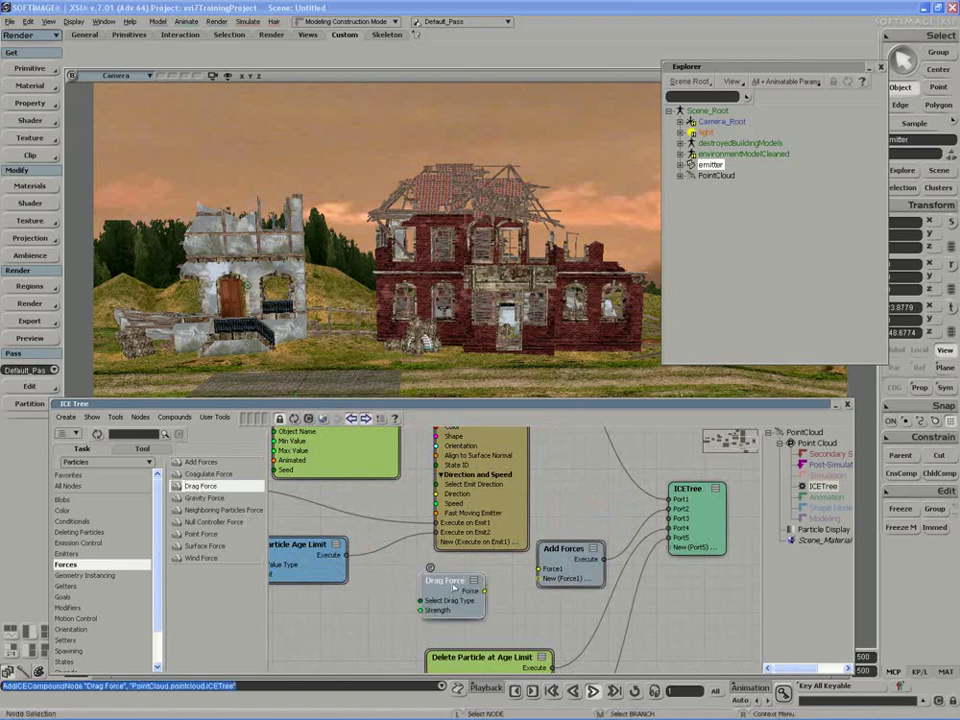
{"action": "right_click", "coordinate": [554, 573]}
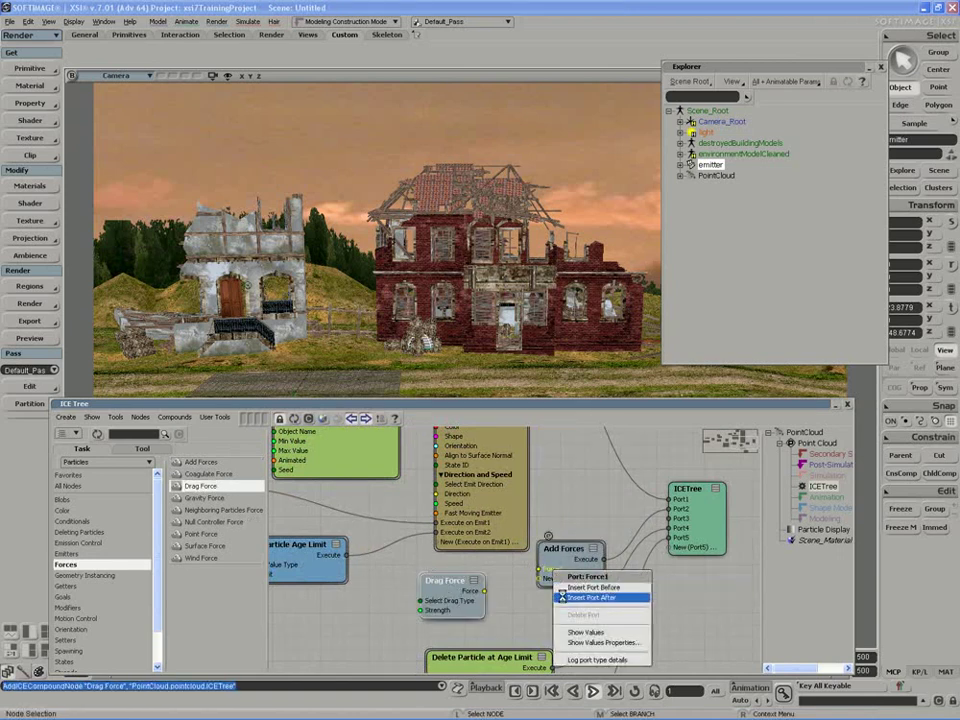
{"action": "left_click", "coordinate": [563, 597]}
{"action": "left_click_drag", "start_coordinate": [484, 592], "coordinate": [539, 578]}
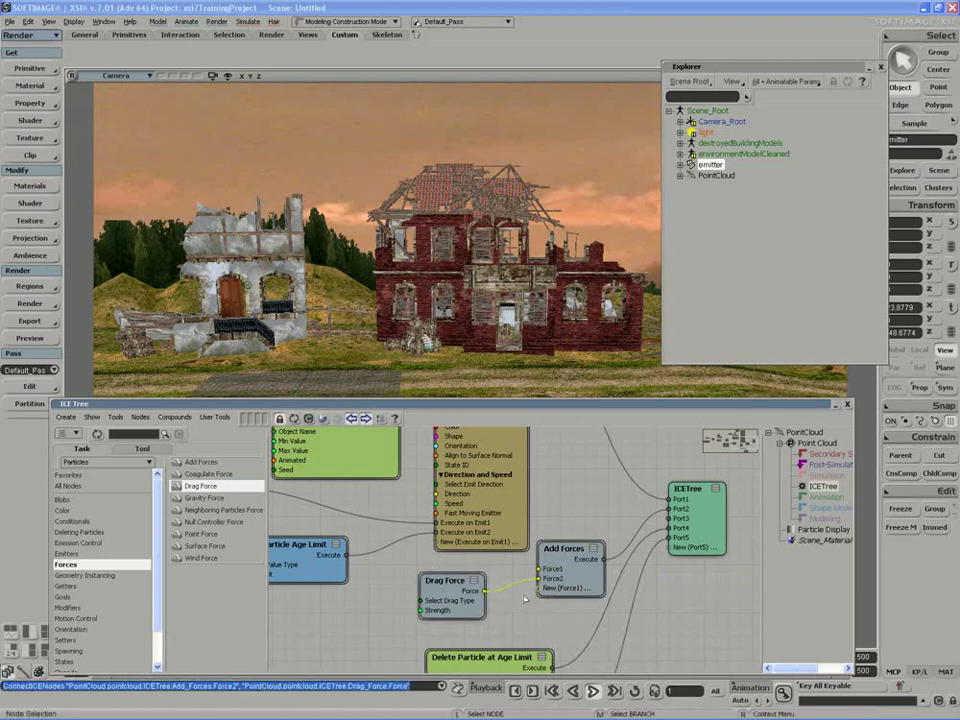
Step: Preview the simulation with the default drag, set the Drag Force Strength to 0.001, and replay from the start frame
{"action": "double_click", "coordinate": [447, 581]}
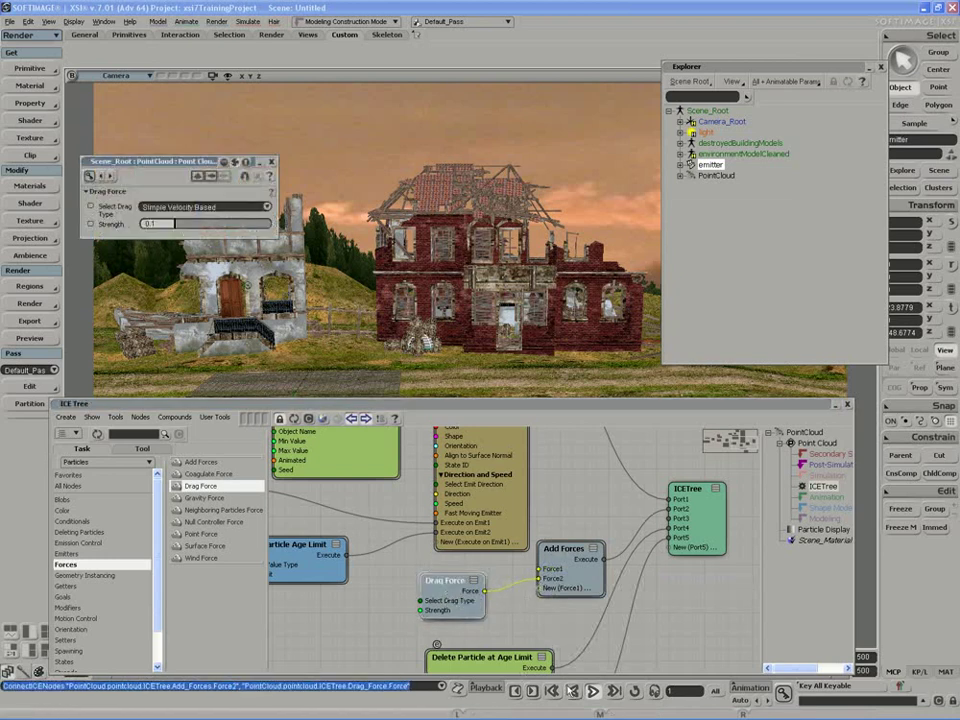
{"action": "left_click", "coordinate": [594, 691]}
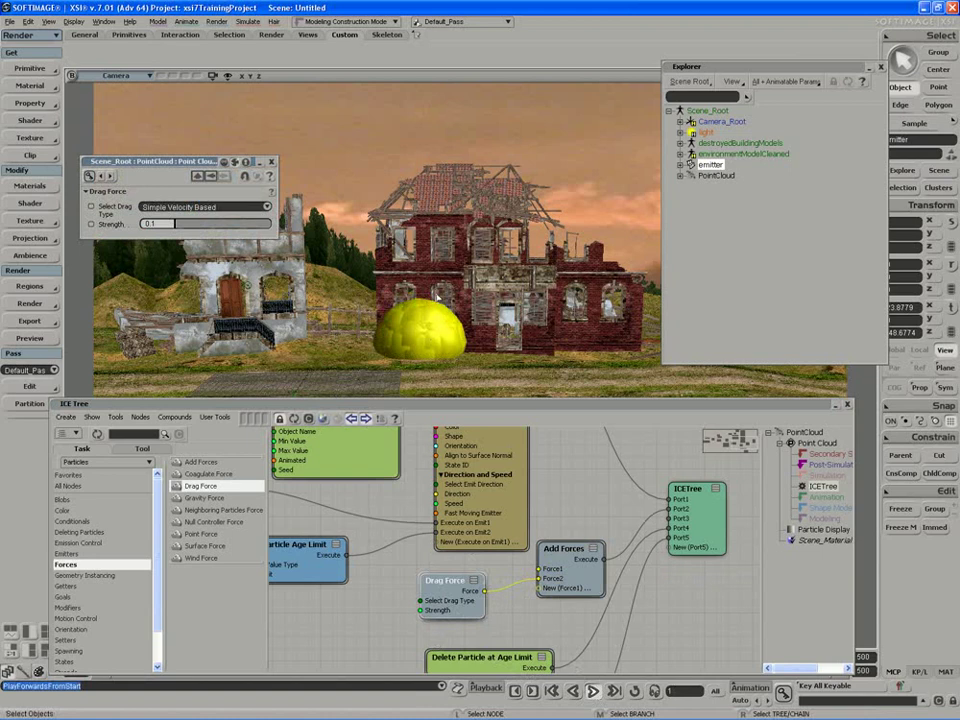
{"action": "left_click", "coordinate": [168, 224]}
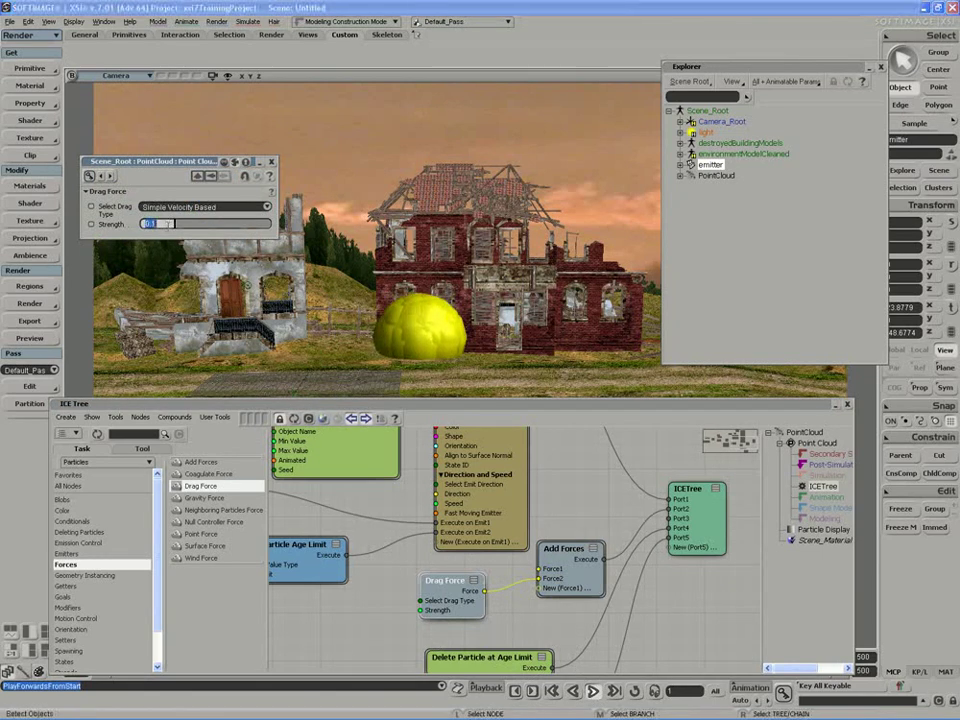
{"action": "type", "text": "0.001"}
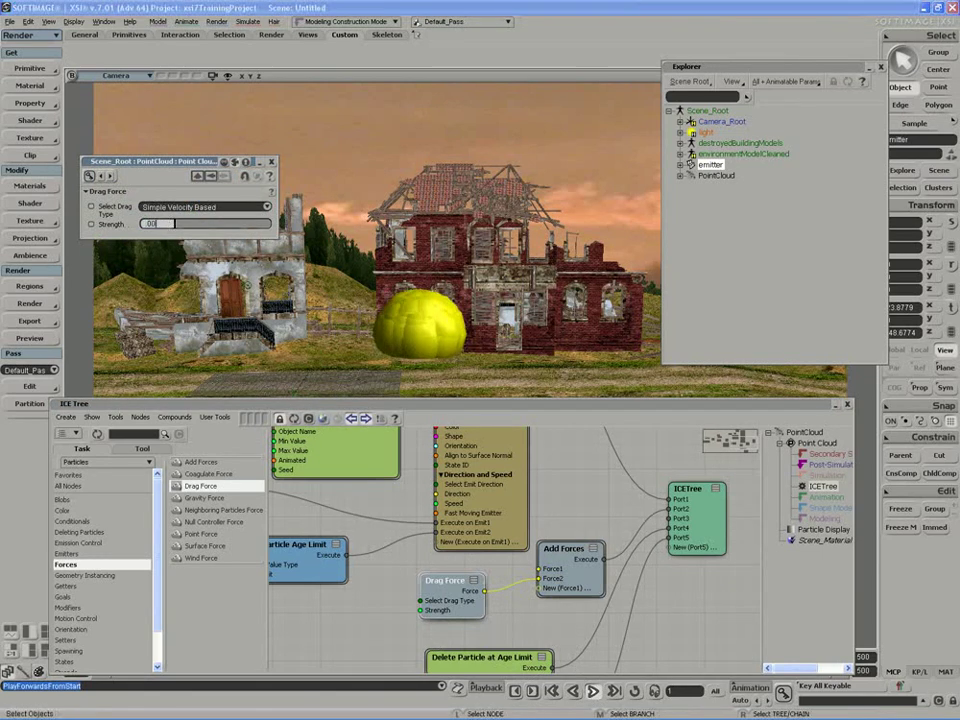
{"action": "key", "text": "Return"}
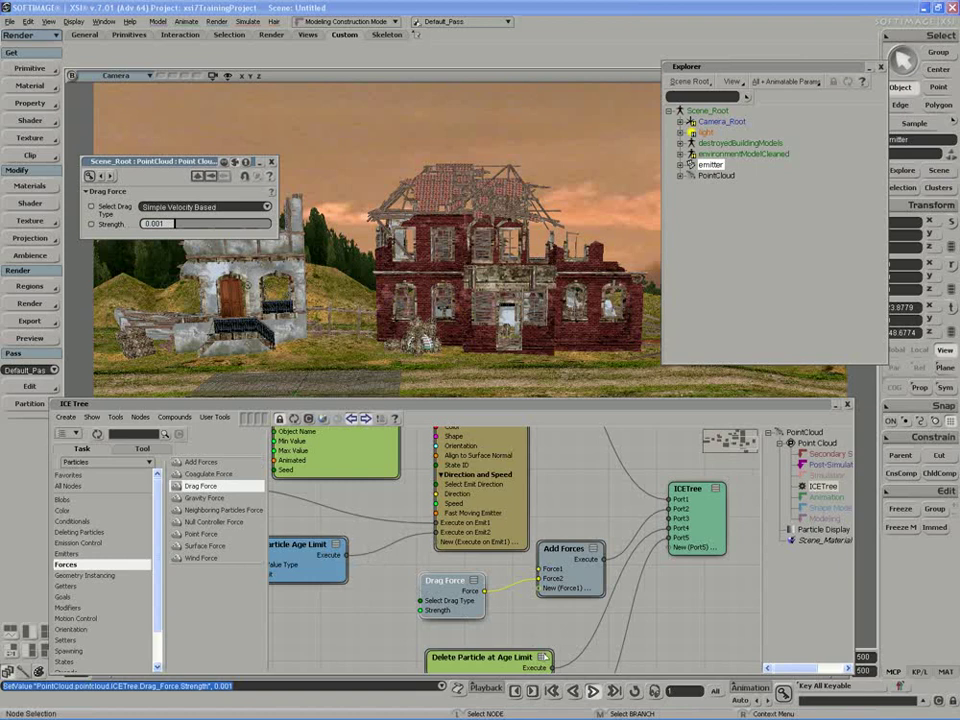
{"action": "left_click", "coordinate": [593, 691]}
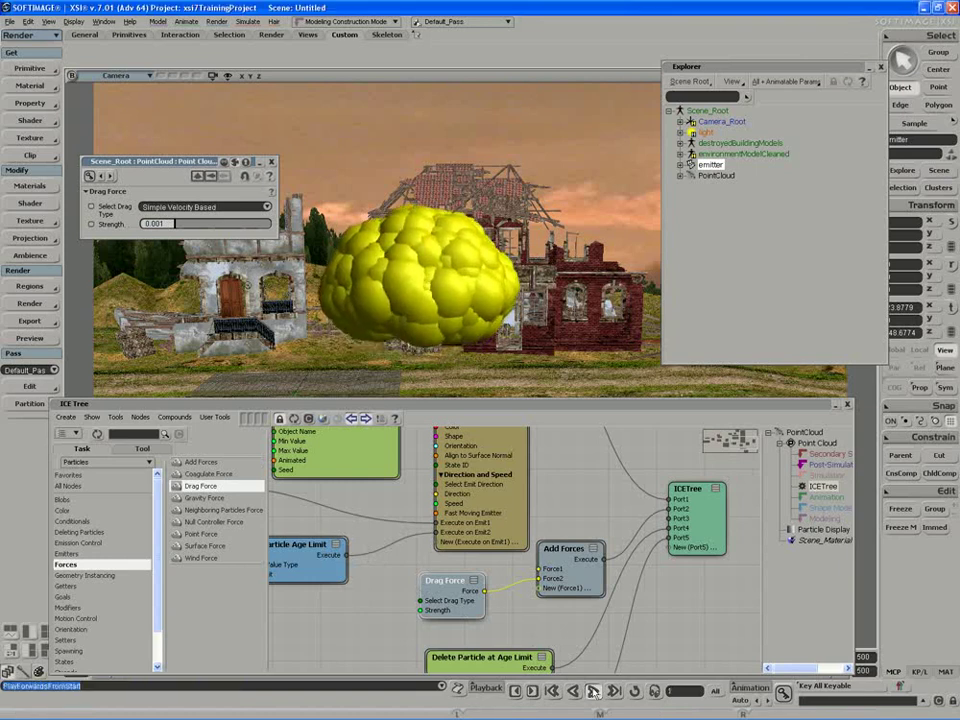
{"action": "left_click", "coordinate": [593, 691]}
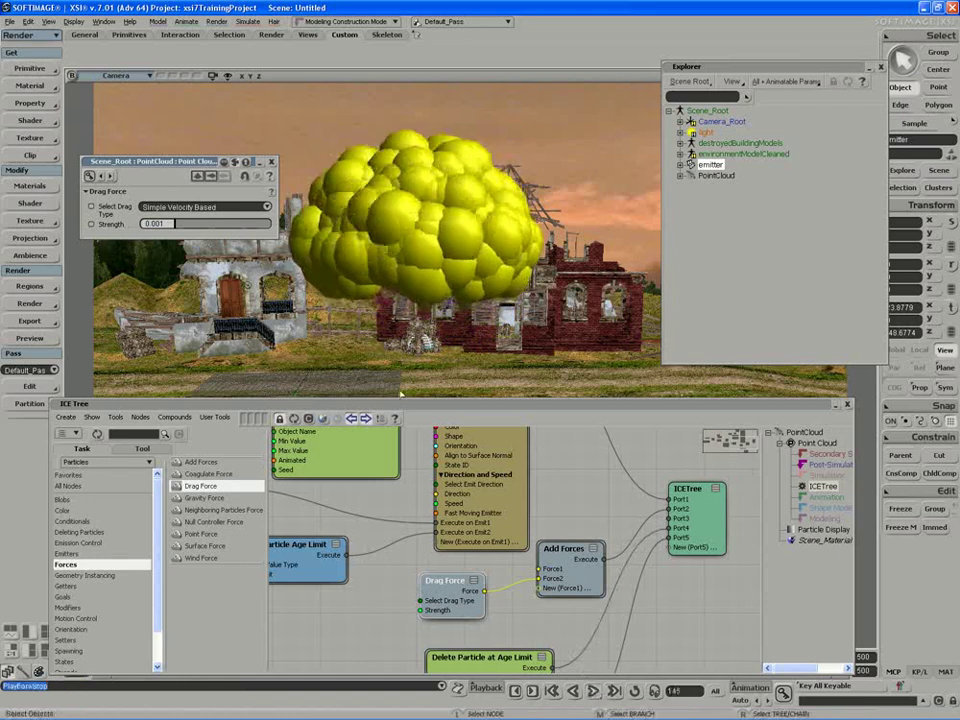
Step: Set the Drag Force Strength to 0.01 and replay the simulation from the start frame
{"action": "left_click", "coordinate": [155, 223]}
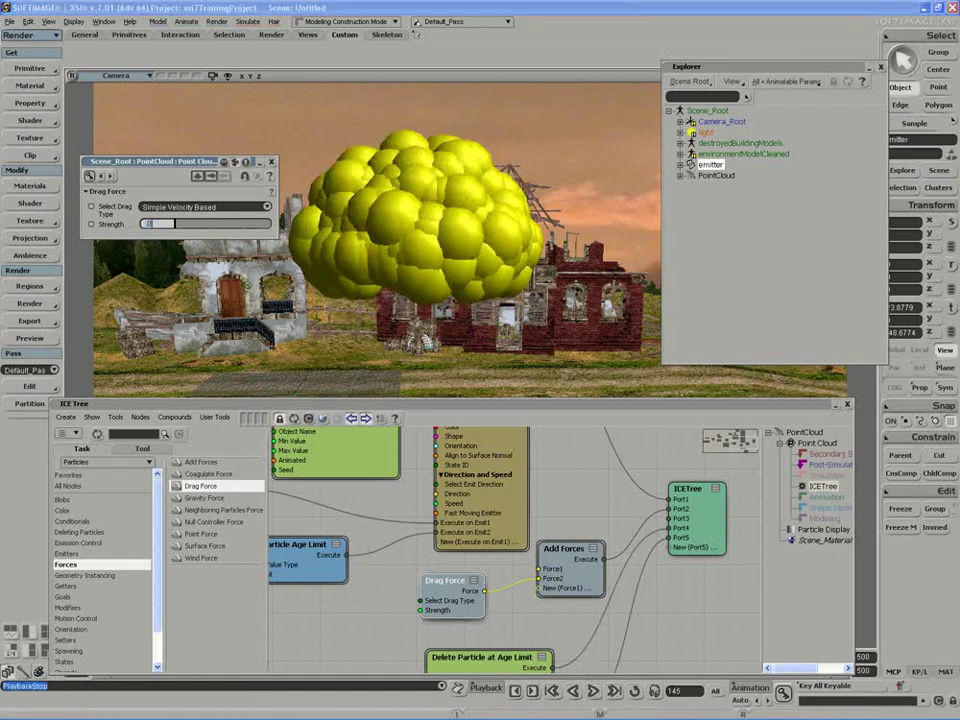
{"action": "type", "text": "0.01"}
{"action": "key", "text": "Return"}
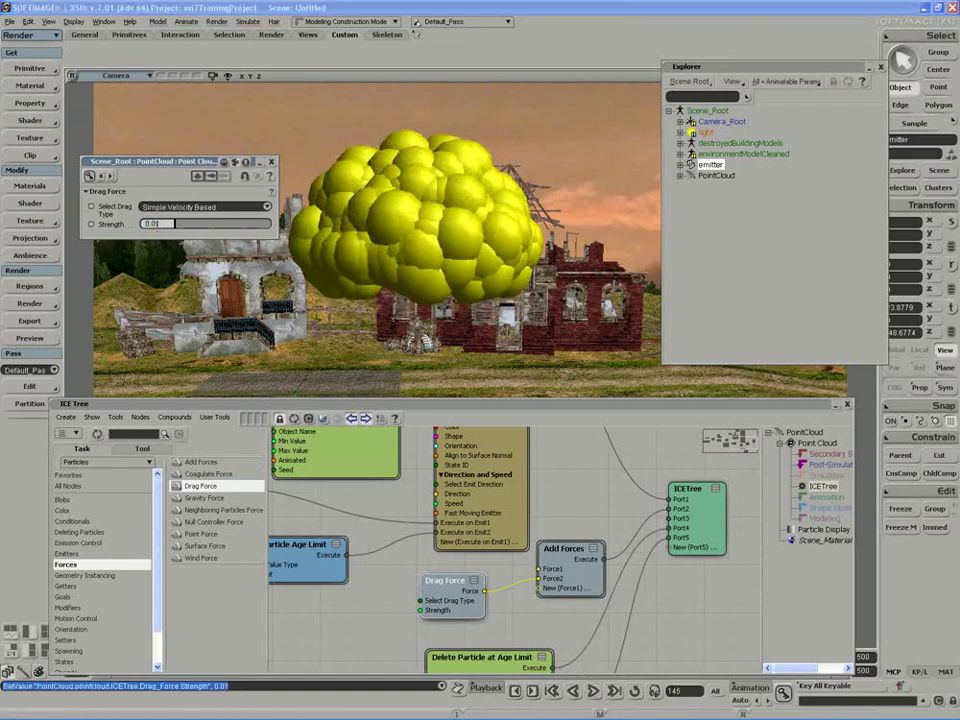
{"action": "left_click", "coordinate": [593, 691]}
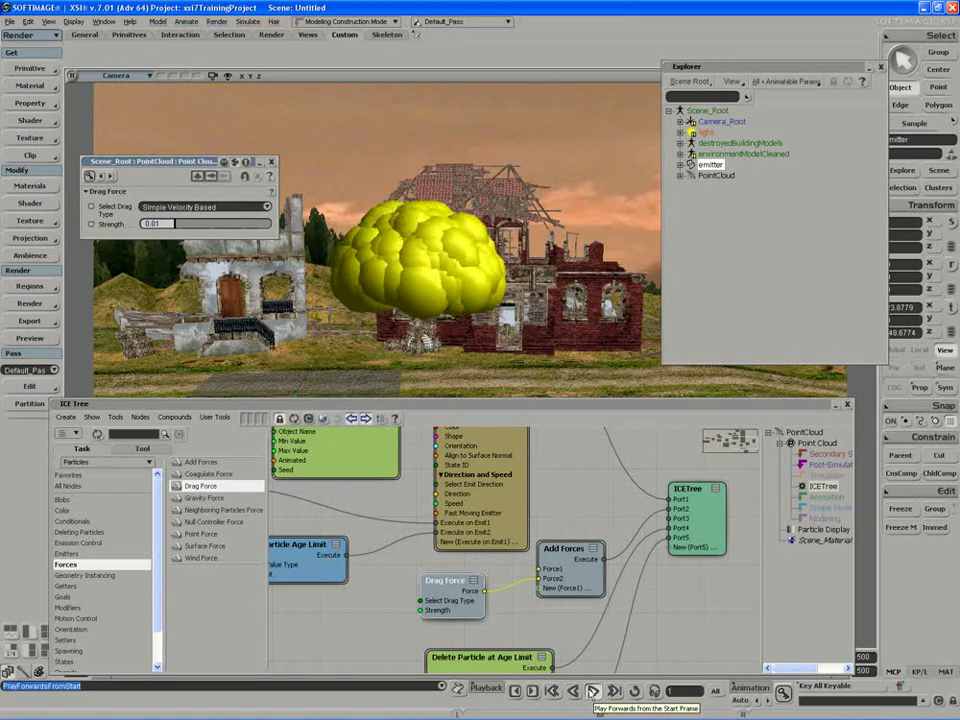
{"action": "left_click", "coordinate": [593, 691]}
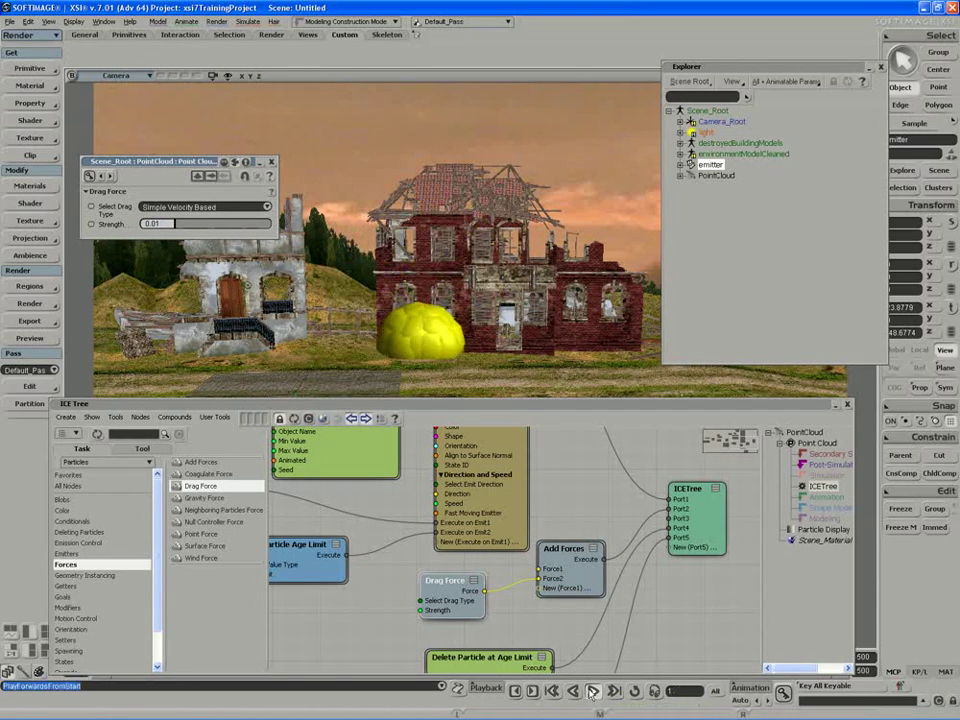
{"action": "left_click", "coordinate": [593, 691]}
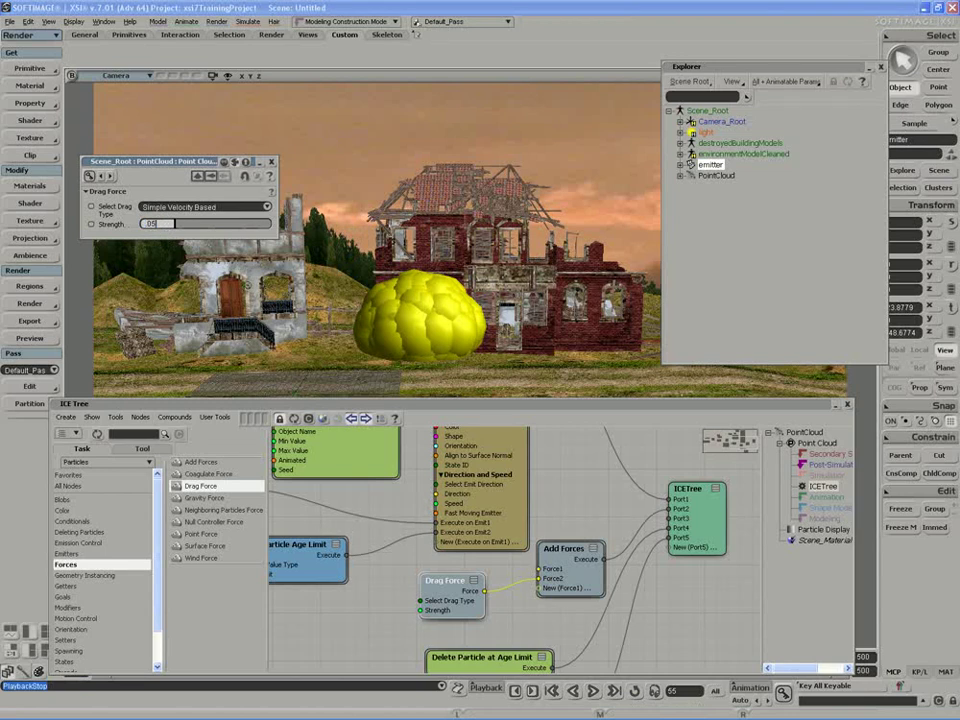
Step: Set the Drag Force Strength to 0.05 and replay the simulation from the start frame
{"action": "type", "text": ".05"}
{"action": "key", "text": "Return"}
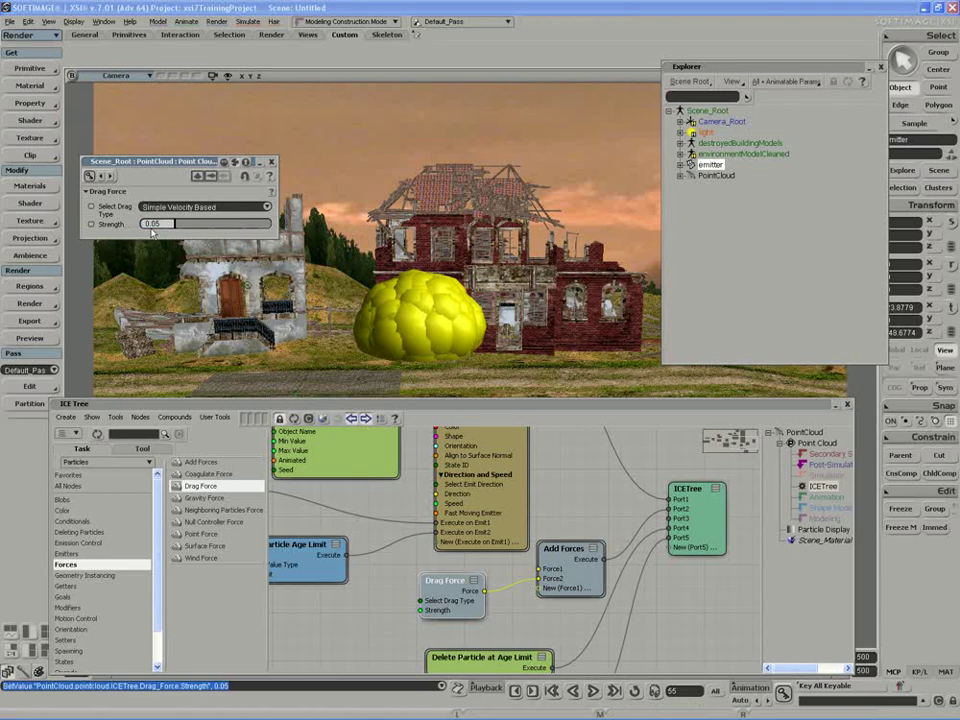
{"action": "left_click", "coordinate": [593, 691]}
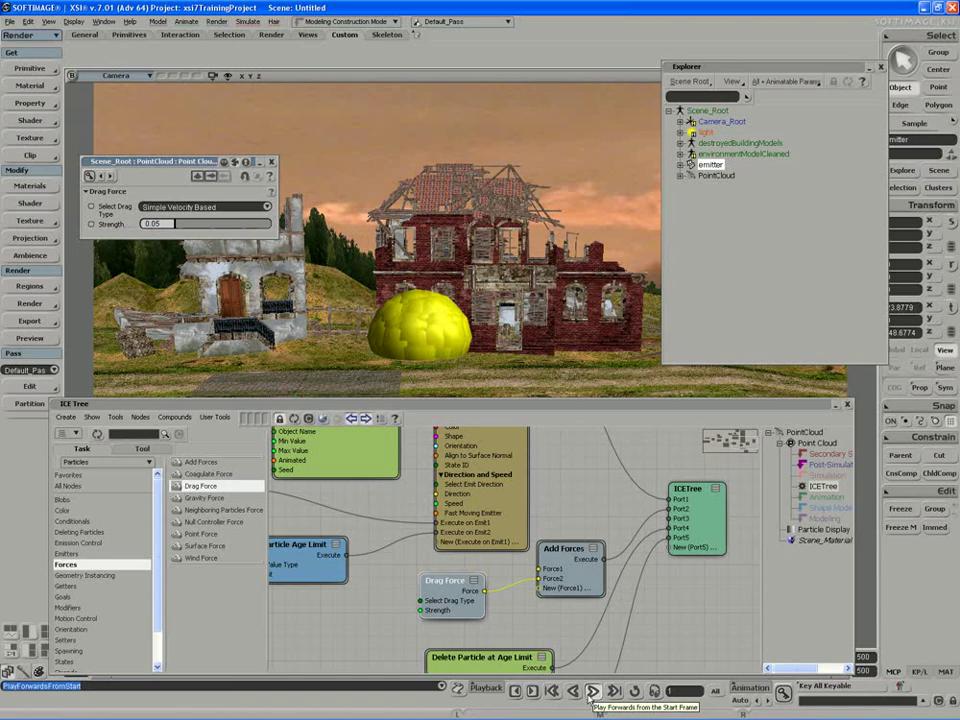
Step: Set the Drag Force Strength to 0.005, replay the simulation from the start frame, and stop playback
{"action": "left_click", "coordinate": [165, 224]}
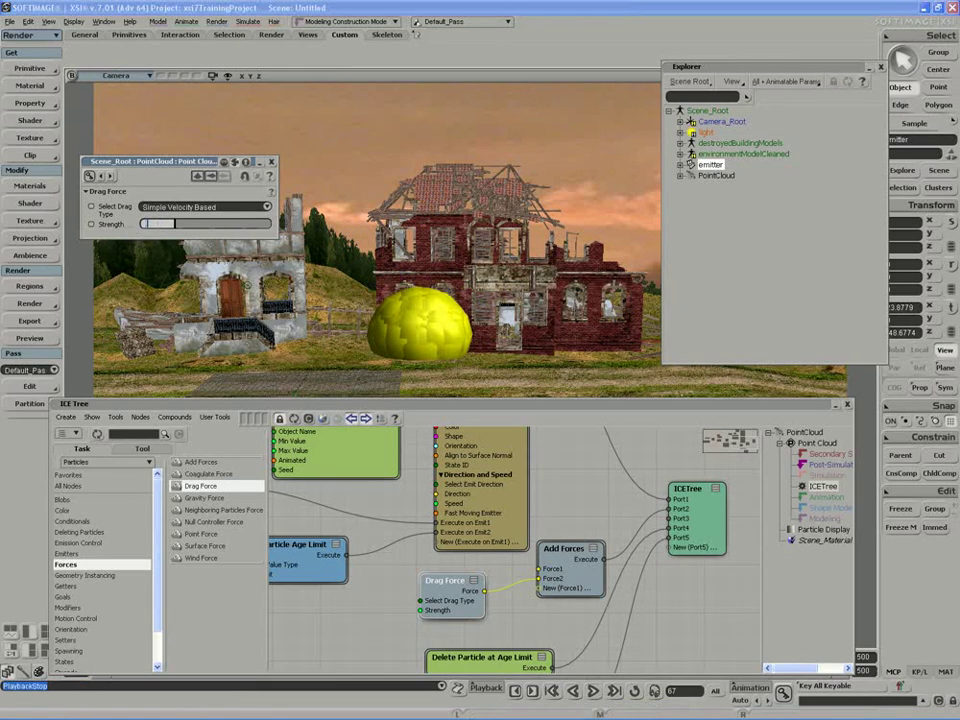
{"action": "type", "text": ".005"}
{"action": "key", "text": "Return"}
{"action": "left_click", "coordinate": [593, 691]}
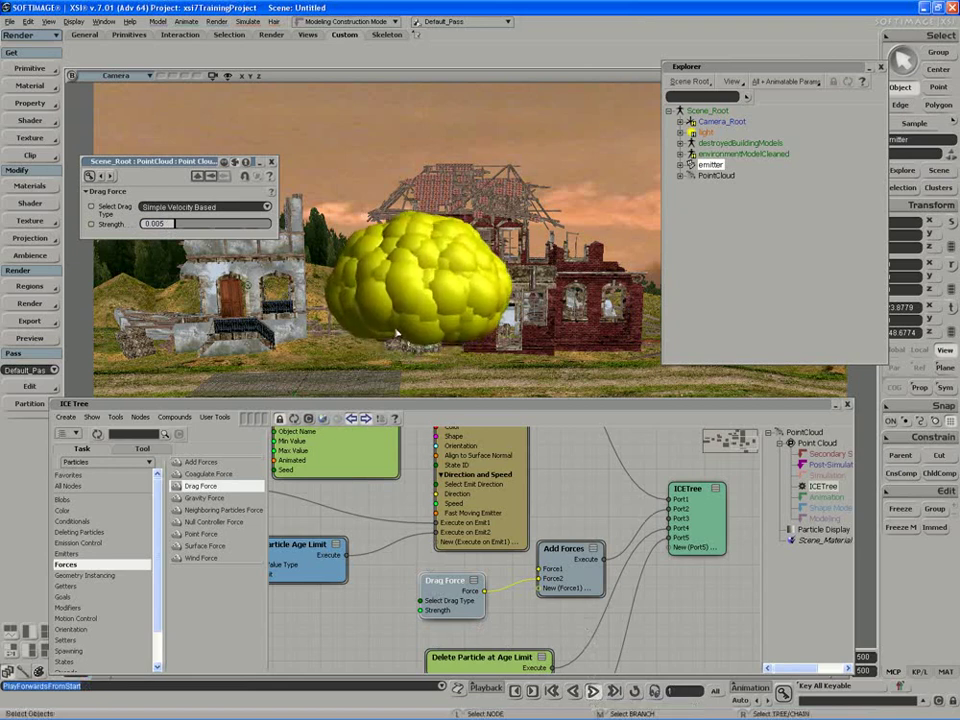
{"action": "left_click", "coordinate": [594, 692]}
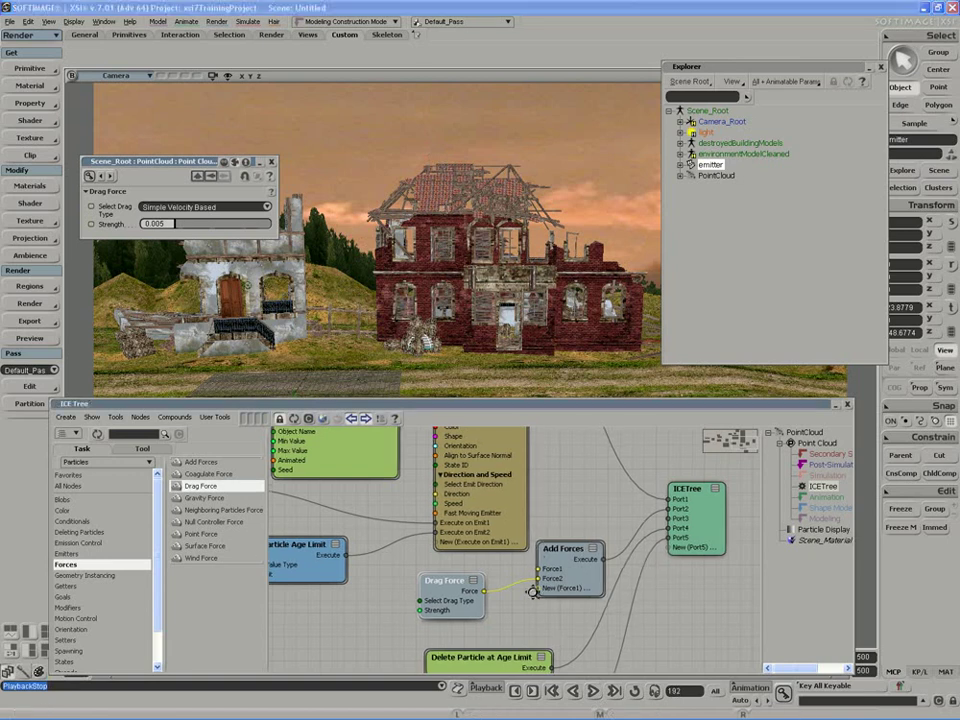
Step: Rearrange the Drag Force and Add Forces nodes to make room for another node feeding Force1
{"action": "middle_click_drag", "start_coordinate": [522, 579], "coordinate": [521, 567]}
{"action": "left_click_drag", "start_coordinate": [456, 580], "coordinate": [433, 588]}
{"action": "left_click_drag", "start_coordinate": [540, 570], "coordinate": [521, 580]}
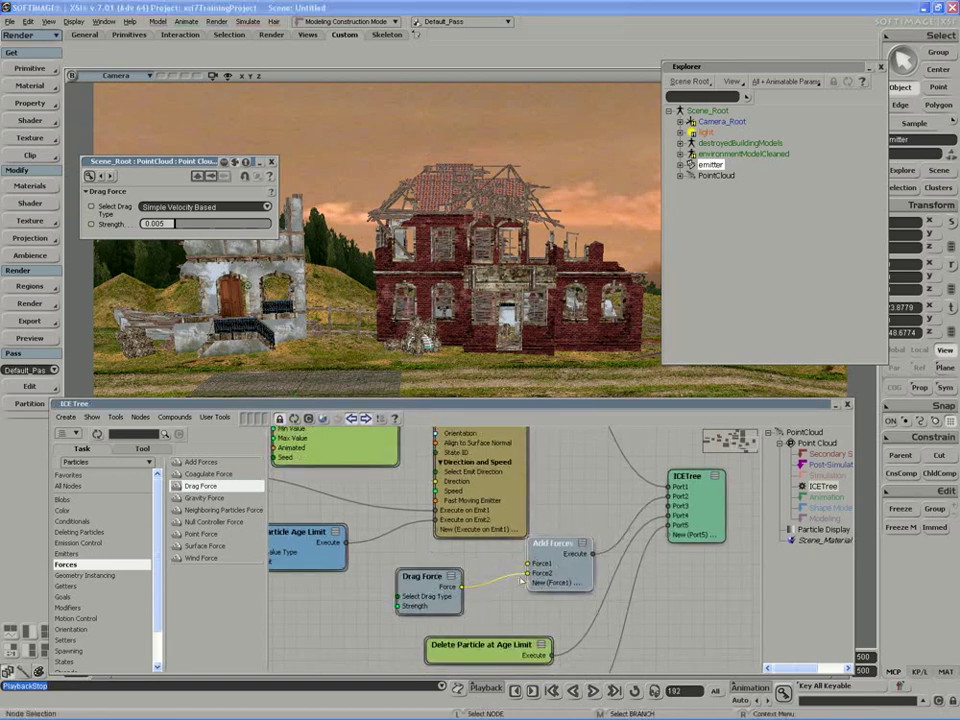
{"action": "left_click_drag", "start_coordinate": [449, 595], "coordinate": [429, 590]}
Step: Add a 3D Vector node with Y set to 0.2, connect its Result to Force1 of the Add Forces node, and replay the simulation
{"action": "left_click", "coordinate": [134, 435]}
{"action": "type", "text": "vect"}
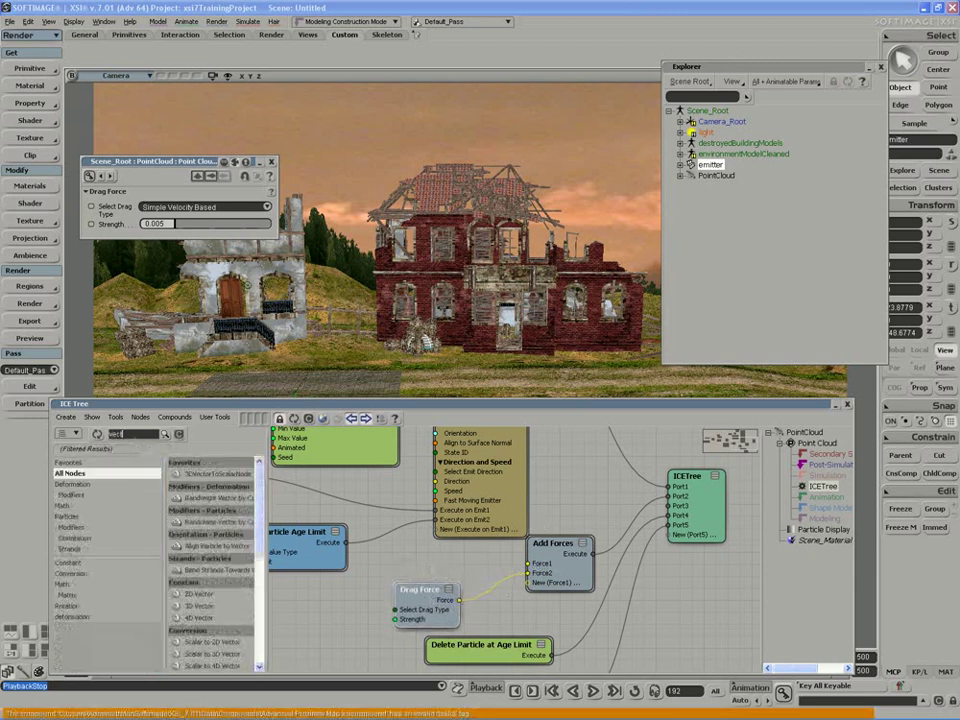
{"action": "left_click_drag", "start_coordinate": [200, 607], "coordinate": [430, 552]}
{"action": "left_click", "coordinate": [438, 562]}
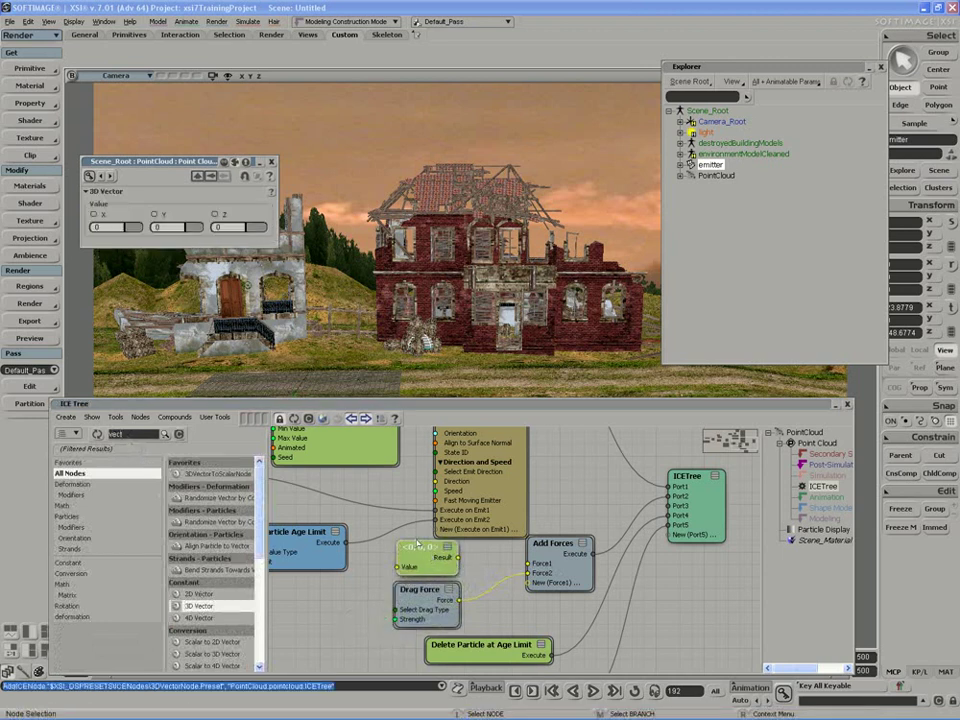
{"action": "key", "text": "Return"}
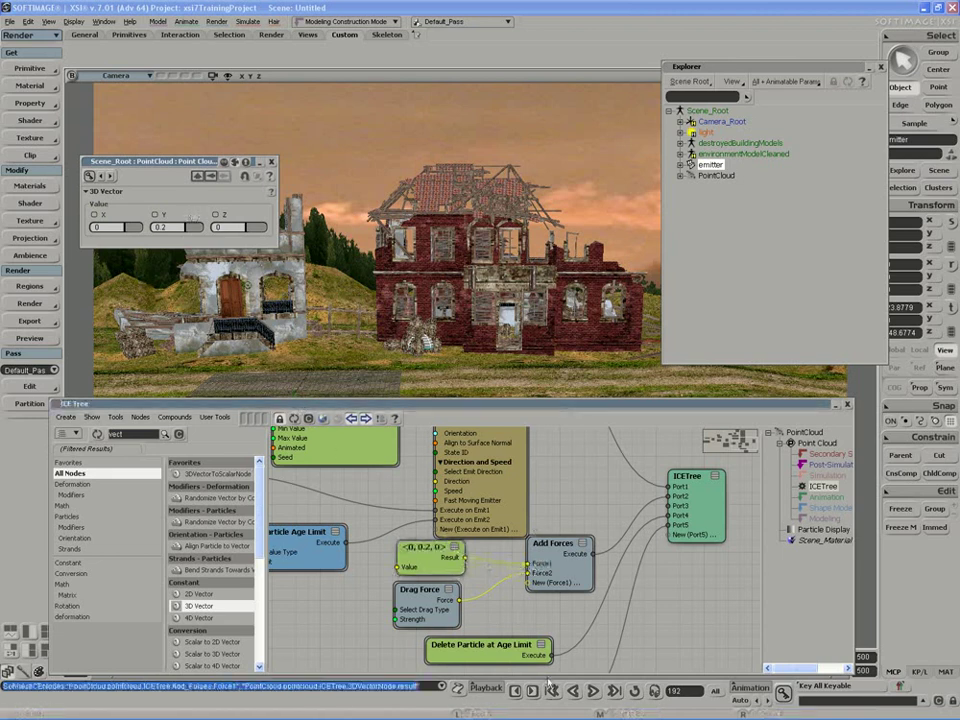
{"action": "left_click", "coordinate": [593, 691]}
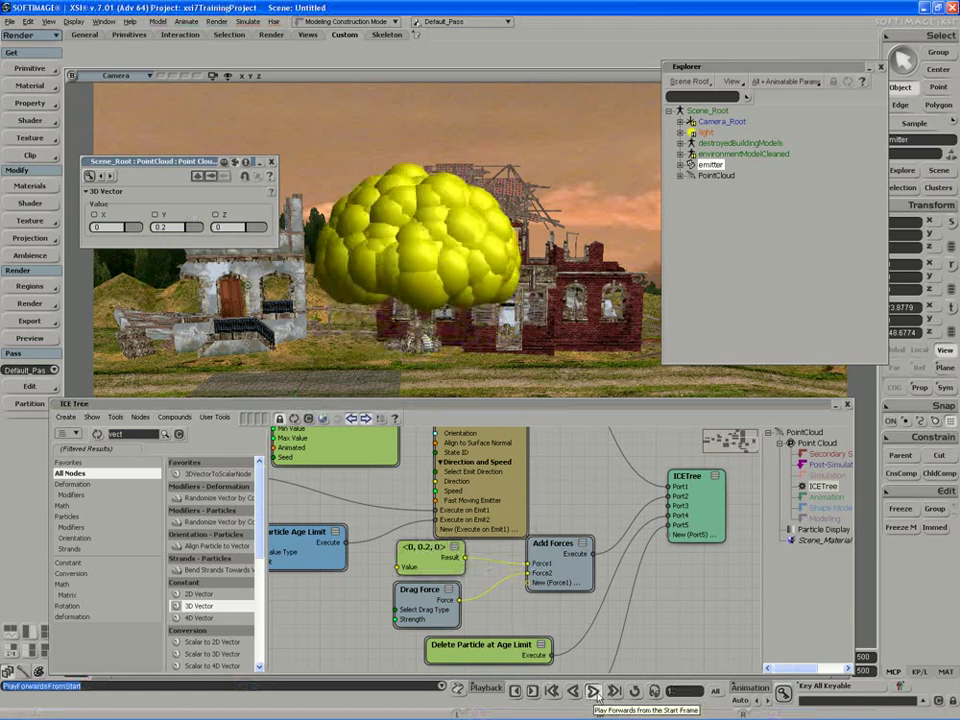
{"action": "left_click", "coordinate": [593, 691]}
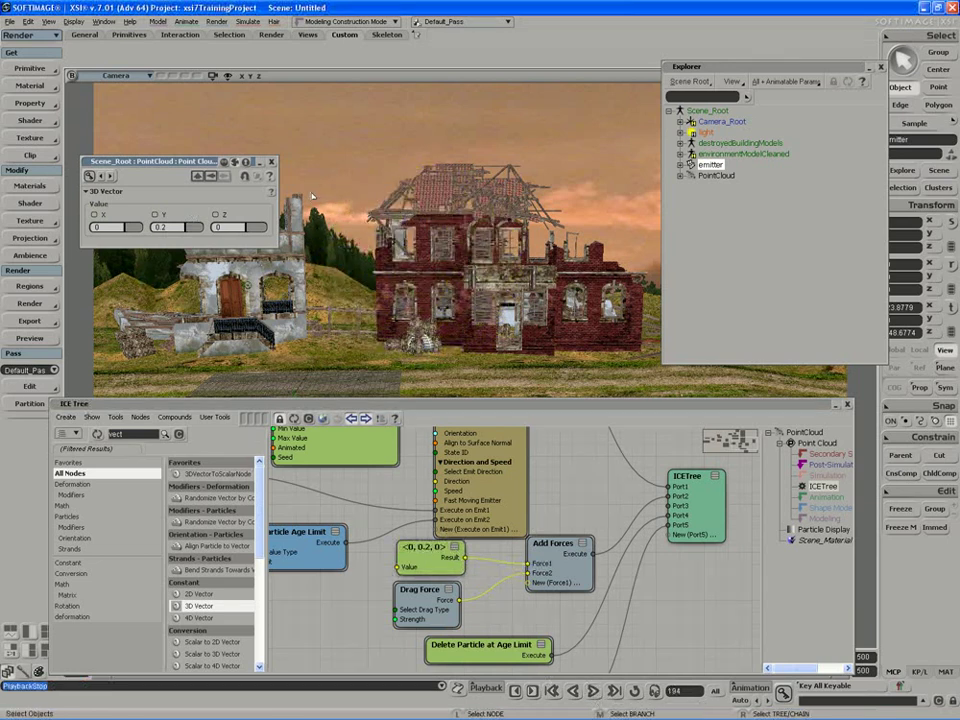
Step: Close the 3D Vector properties and the Explorer window
{"action": "left_click", "coordinate": [271, 161]}
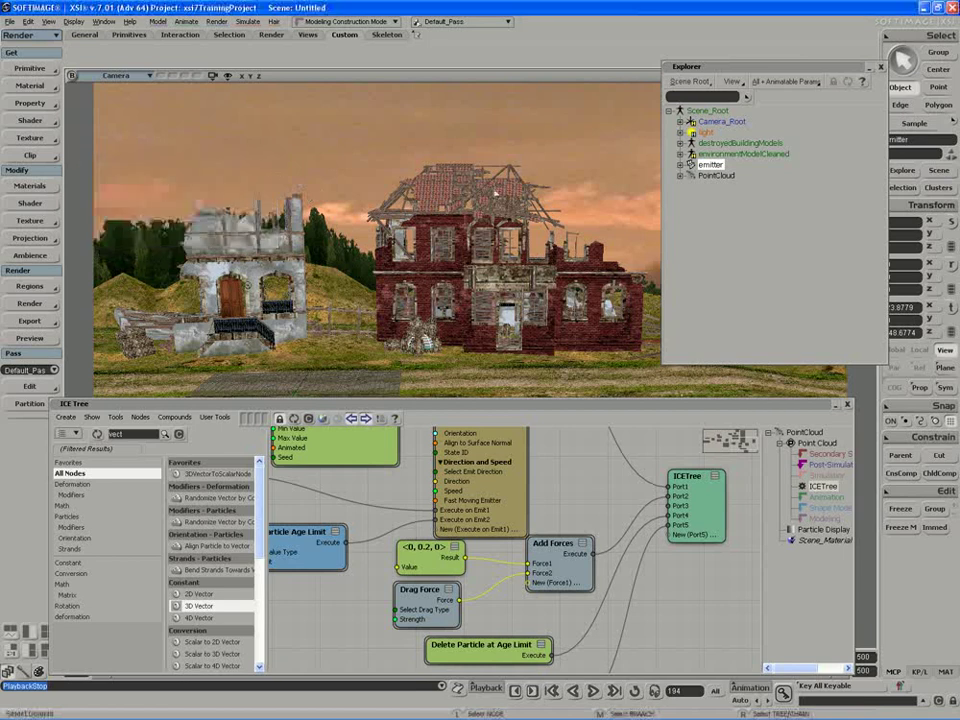
{"action": "left_click", "coordinate": [881, 67]}
Step: Space out the ICE tree by moving the Delete Particle at Age Limit node, the node beneath it, and the Add Forces branch lower
{"action": "key", "text": "z"}
{"action": "right_click_drag", "start_coordinate": [547, 611], "coordinate": [549, 617]}
{"action": "scroll", "coordinate": [548, 616], "scroll_direction": "down", "scroll_amount": 3}
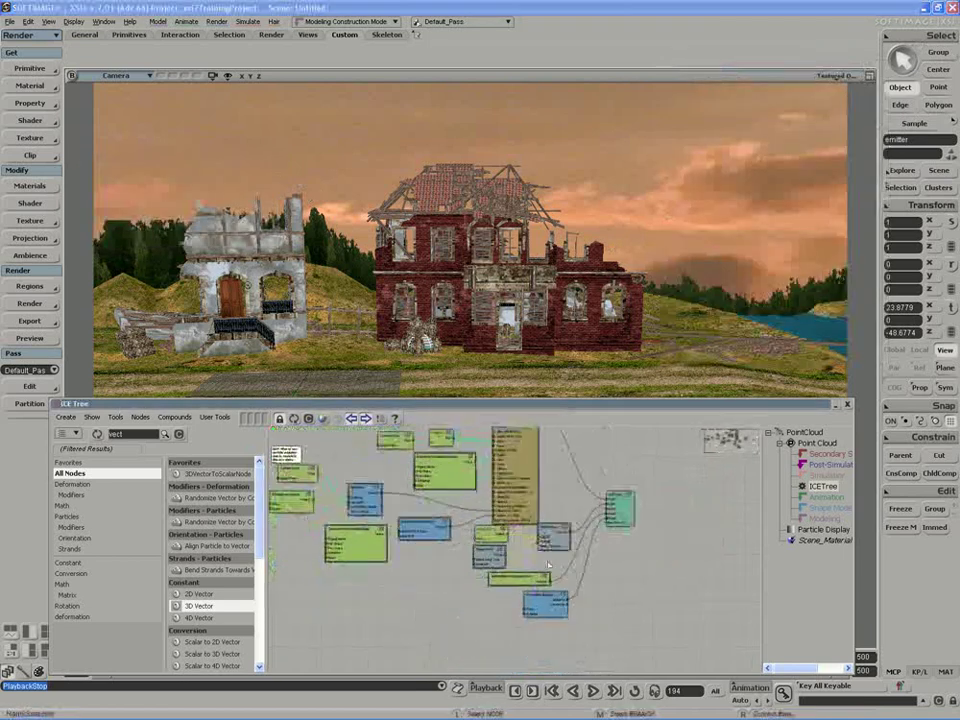
{"action": "left_click_drag", "start_coordinate": [534, 577], "coordinate": [556, 631]}
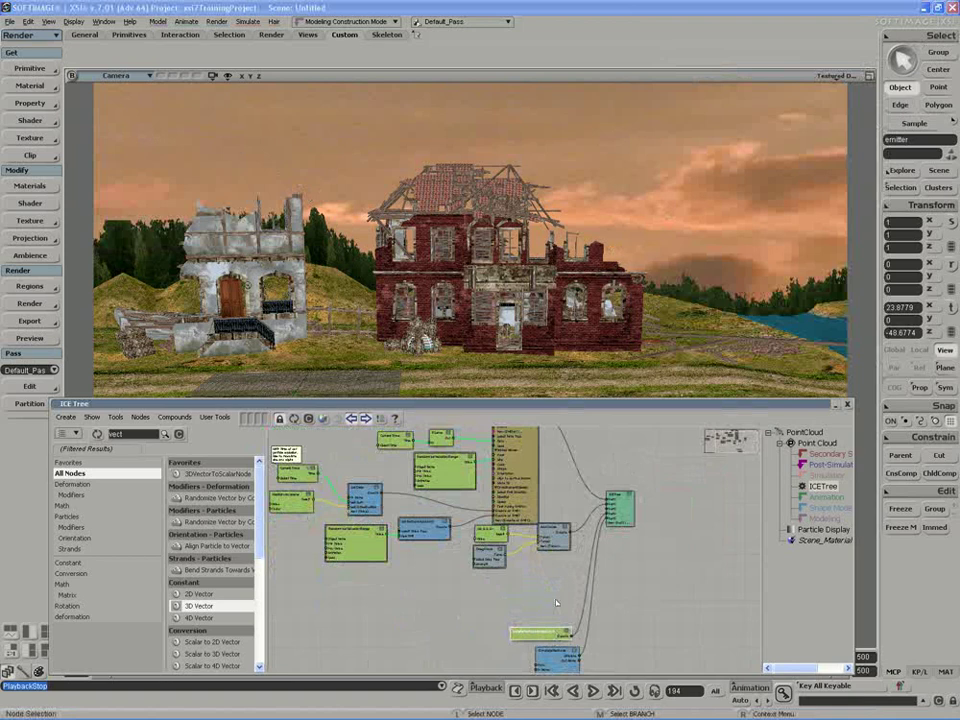
{"action": "middle_click_drag", "start_coordinate": [560, 537], "coordinate": [559, 567]}
Step: Move the Particle Age Limit node and its connected random value node slightly lower, away from the other emission inputs
{"action": "key", "text": "z"}
{"action": "left_click_drag", "start_coordinate": [495, 553], "coordinate": [591, 589]}
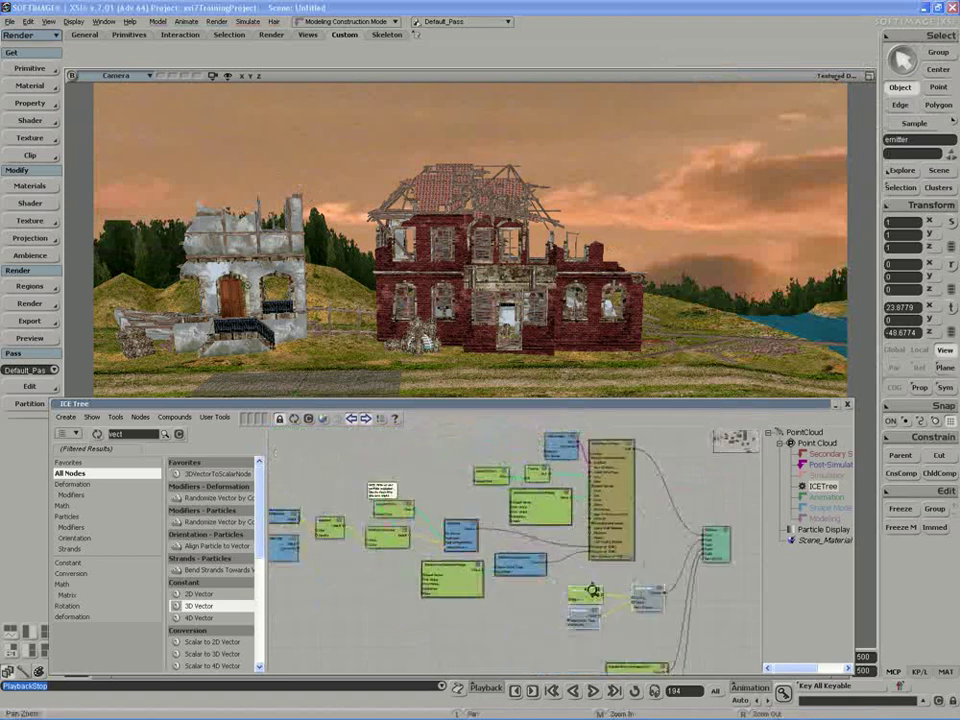
{"action": "left_click_drag", "start_coordinate": [524, 579], "coordinate": [591, 587]}
{"action": "middle_click_drag", "start_coordinate": [594, 571], "coordinate": [594, 585]}
{"action": "key", "text": "z"}
{"action": "left_click_drag", "start_coordinate": [568, 574], "coordinate": [575, 593]}
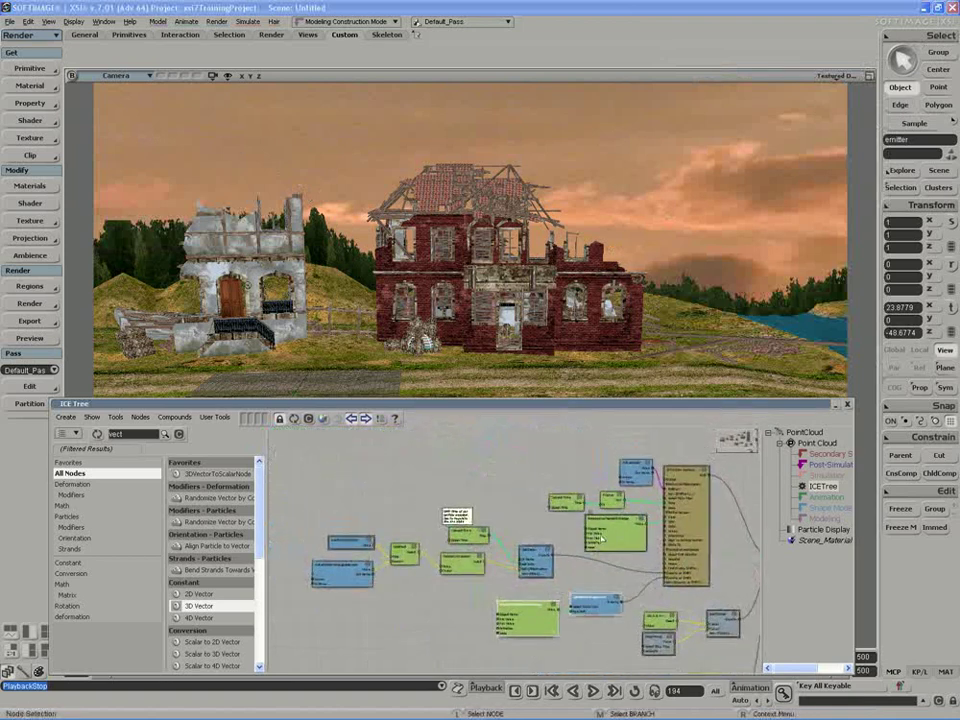
{"action": "key", "text": "z"}
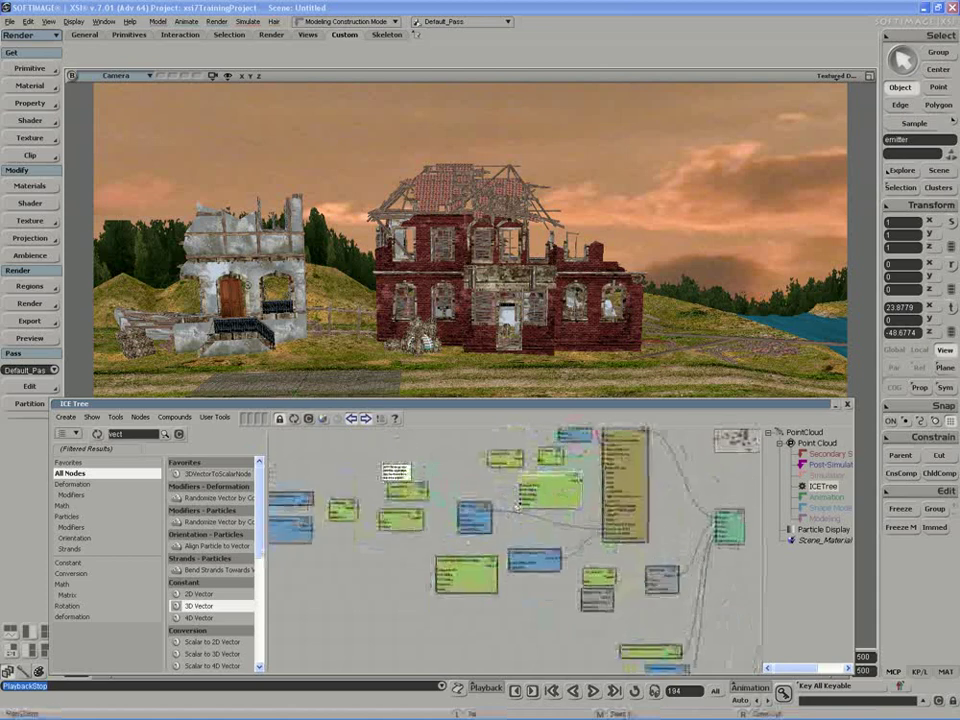